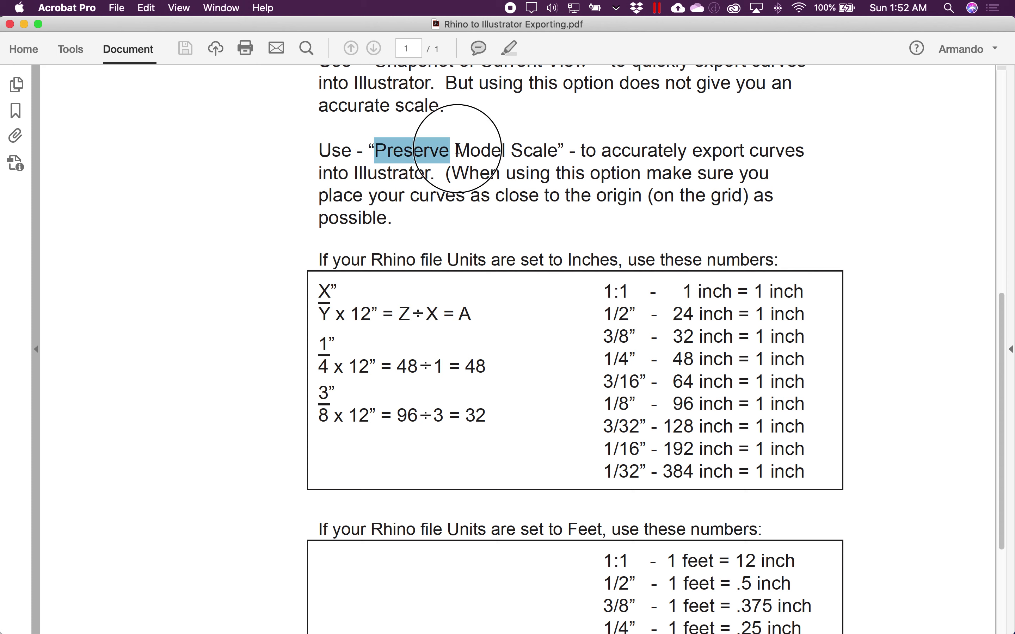
Highlight the Preserve Model Scale option in the Acrobat guide, then scroll further down the page.
drag(377, 150, 562, 151)
click(621, 178)
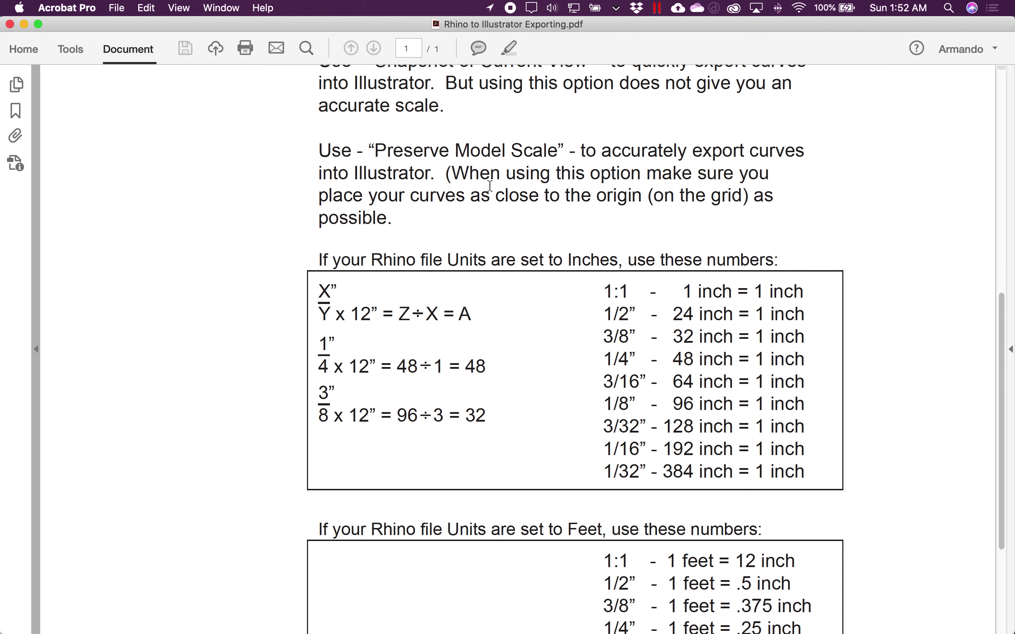
scroll(652, 200, down, 5)
click(699, 273)
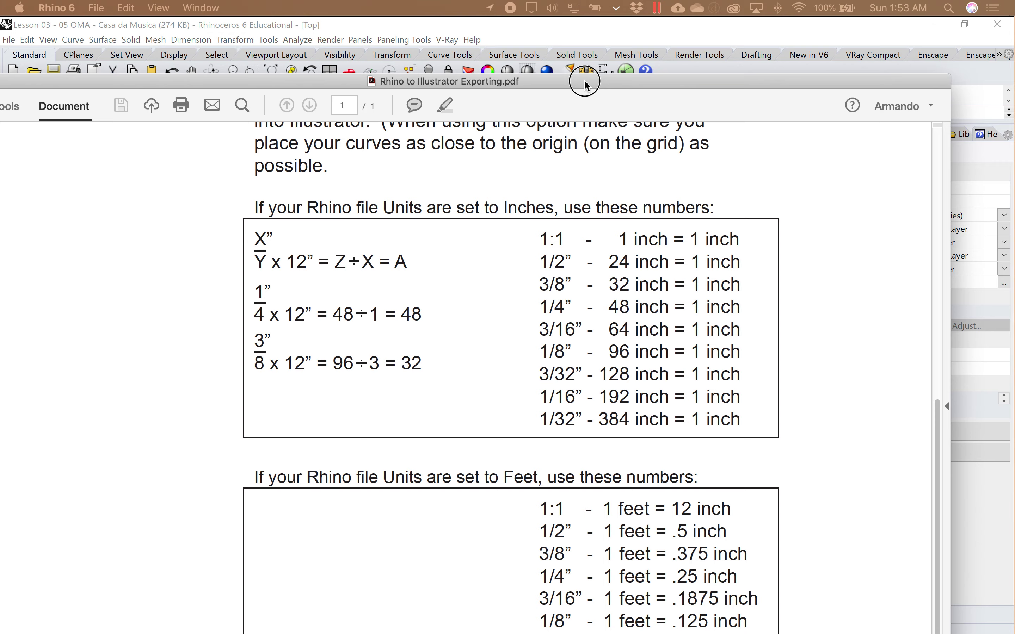
Find the 1/16" scale factor, 192 inch = 1 inch, in the inches table and return to Rhino.
drag(584, 68, 605, 28)
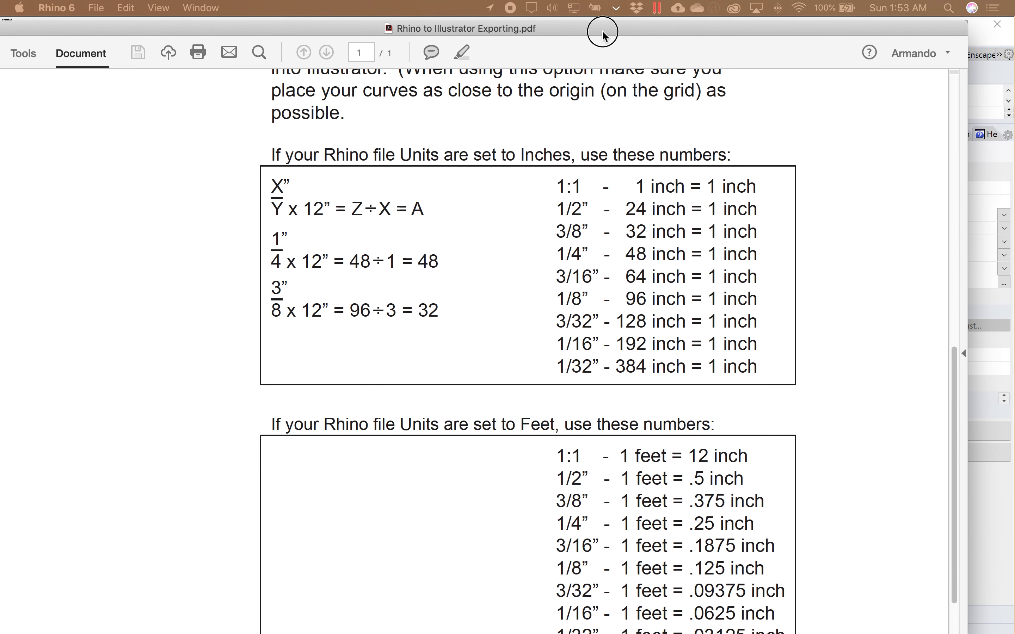
drag(556, 345, 744, 348)
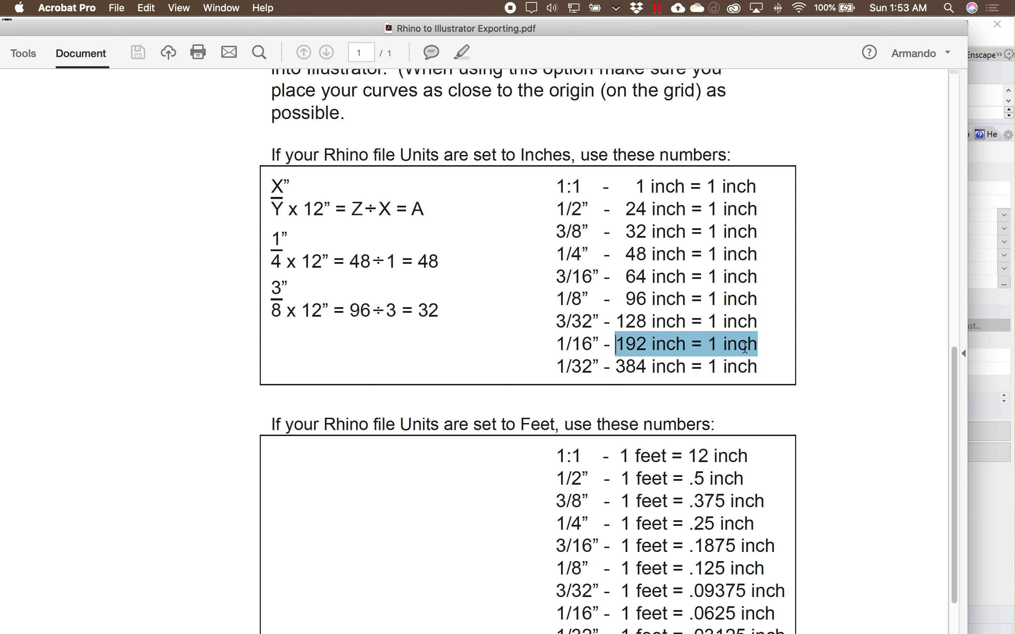
key(super+Tab)
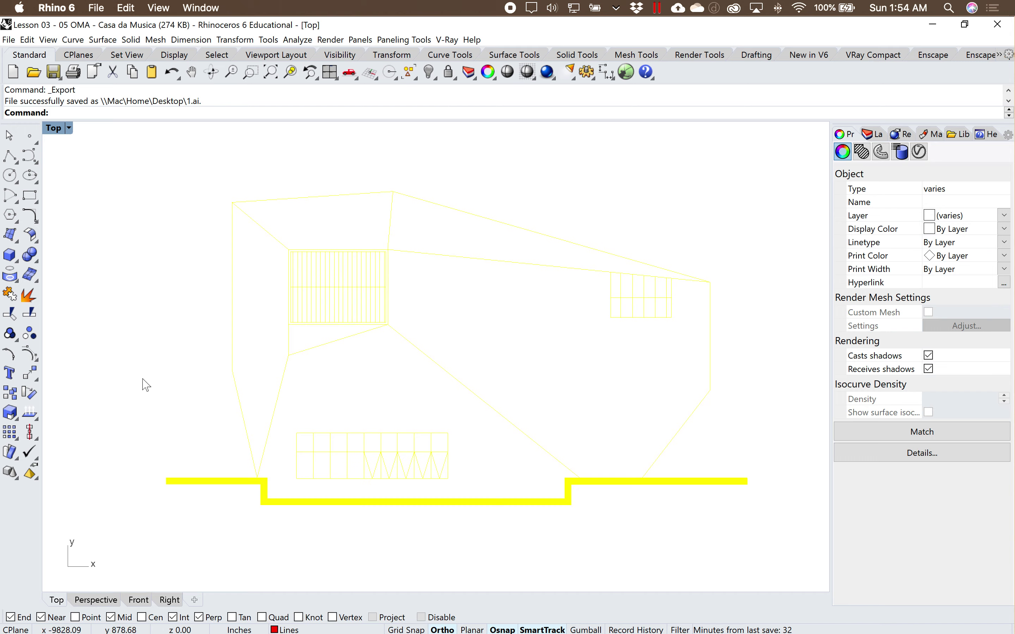
Deselect the elevation, shrink Rhino, and drop 1.ai from the desktop onto Illustrator.
click(143, 383)
drag(735, 34, 527, 84)
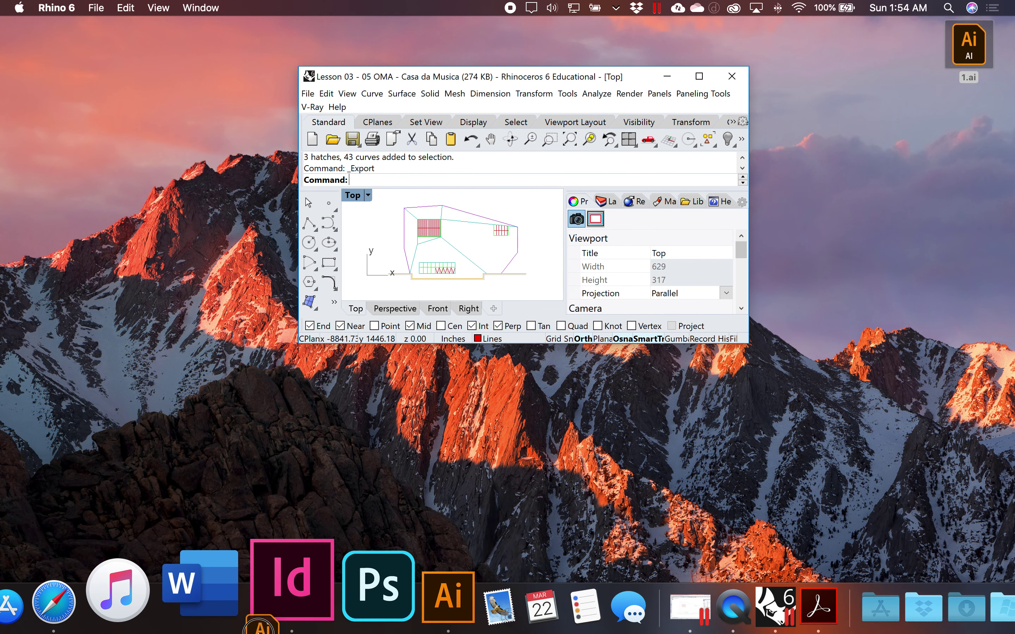
drag(958, 53, 365, 587)
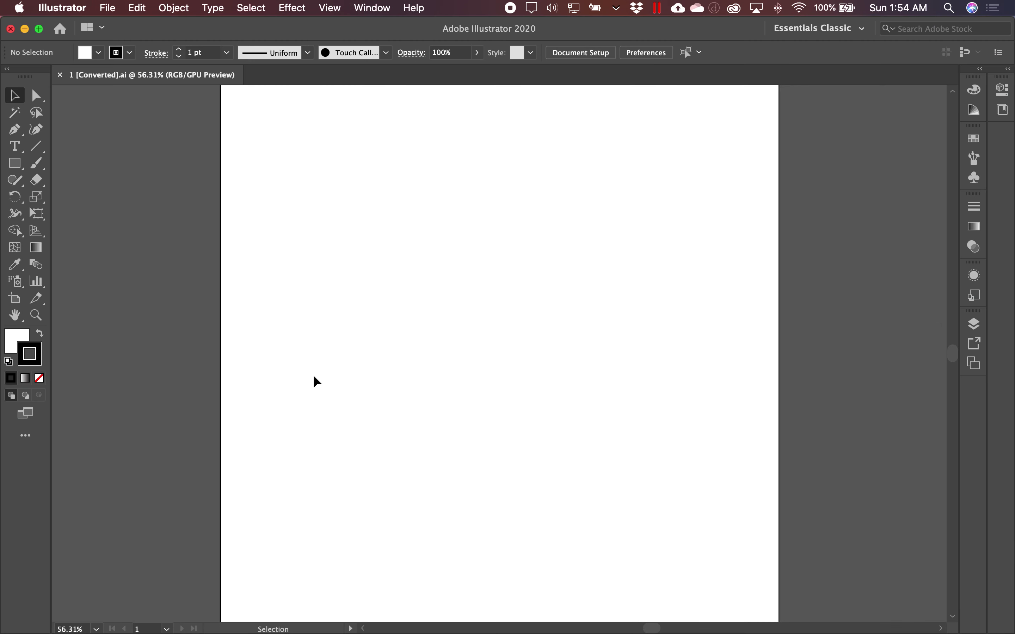
Pan and zoom out in 1 [Converted].ai until the elevation shows left of the artboard.
drag(365, 357, 388, 358)
alt+click(432, 367)
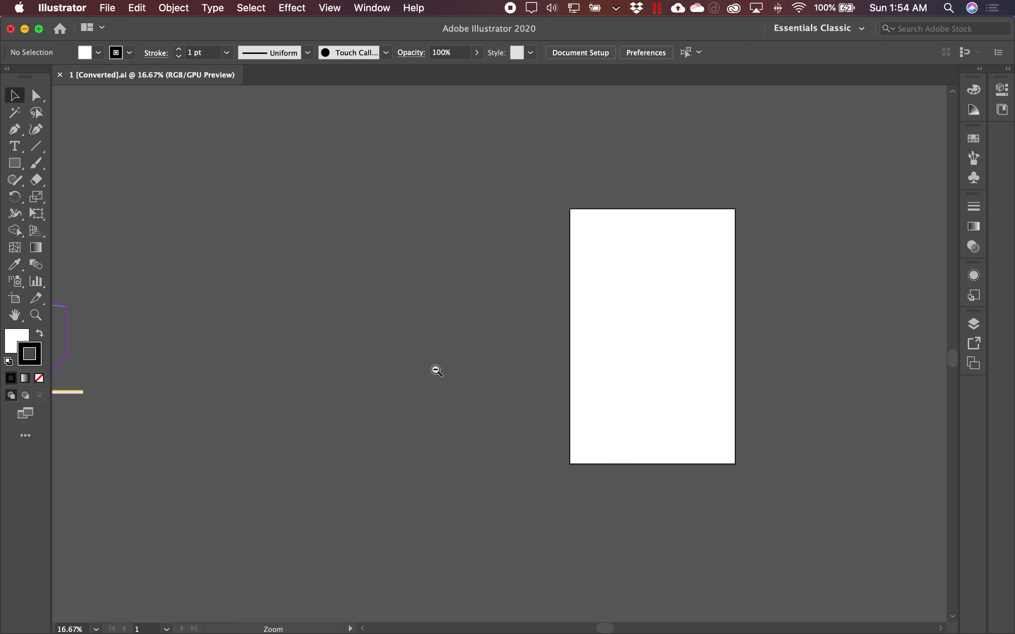
alt+click(435, 369)
alt+click(482, 406)
scroll(385, 380, left, 3)
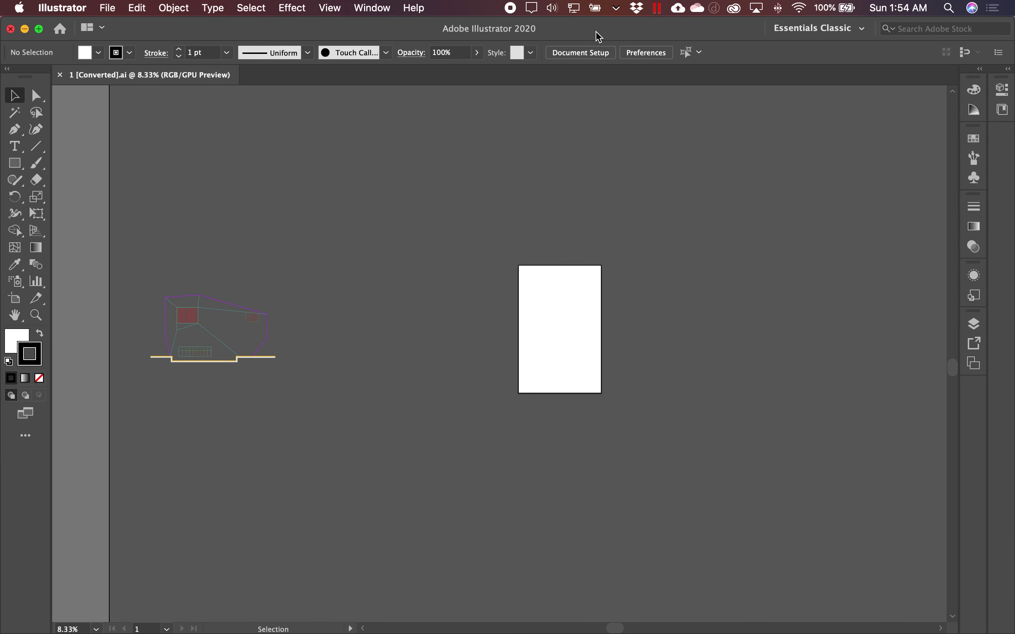
drag(589, 59, 589, 227)
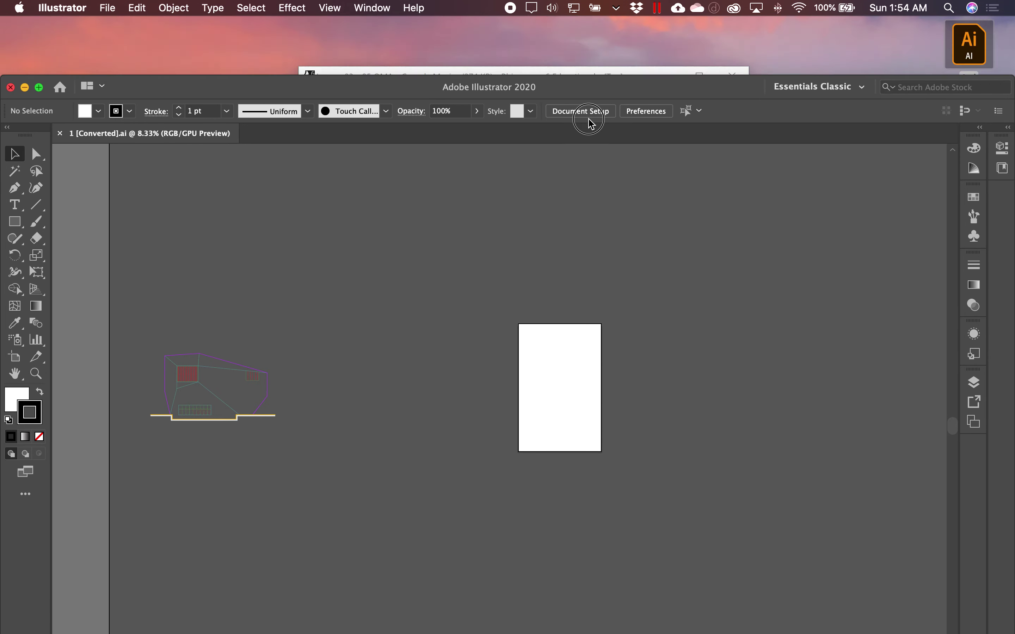
double_click(595, 76)
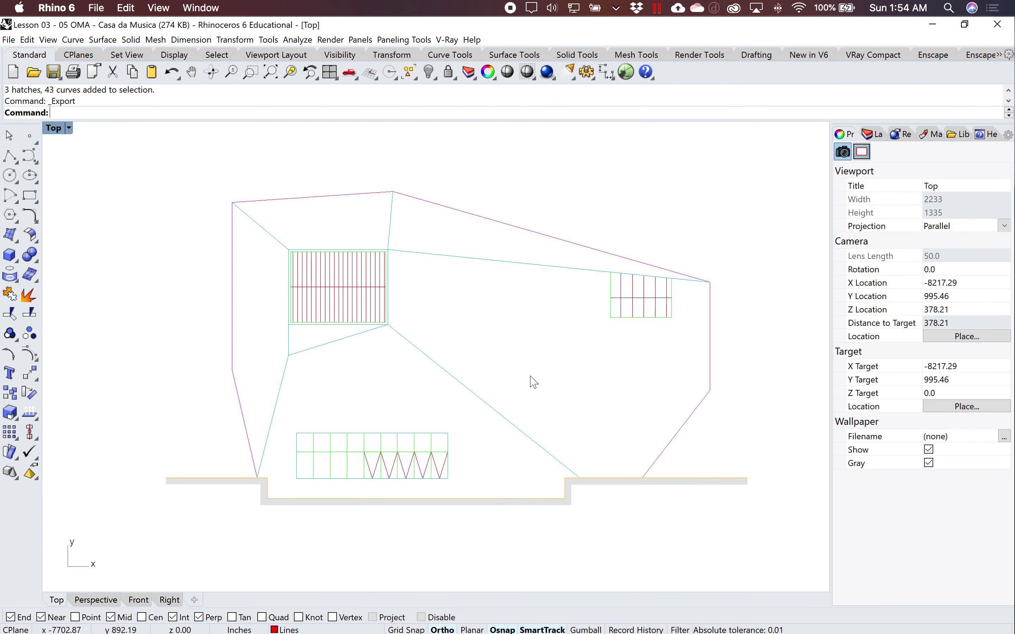
click(566, 379)
scroll(566, 389, down, 2)
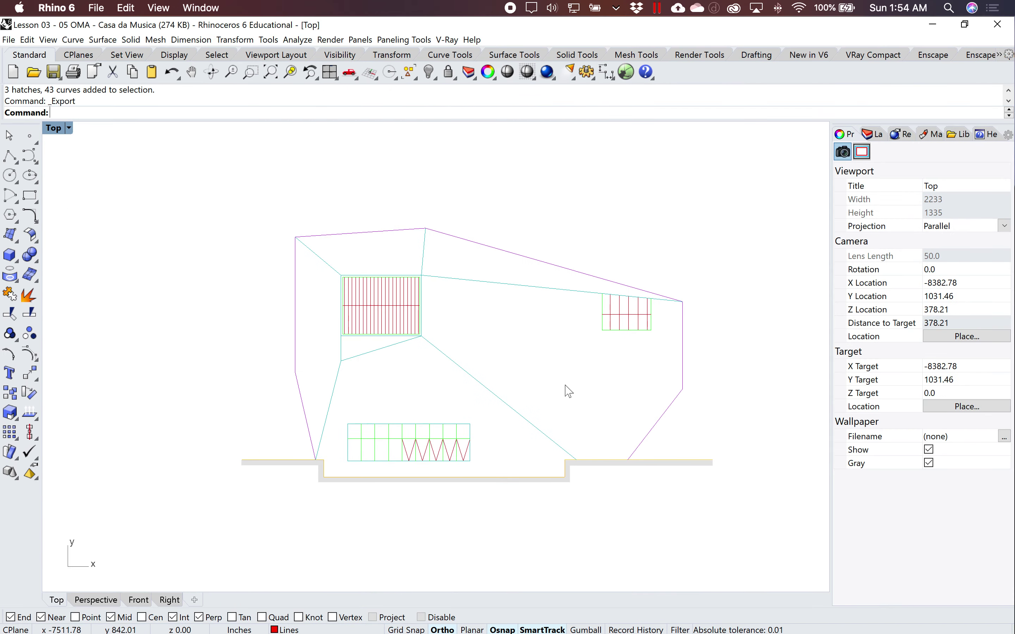
scroll(568, 391, down, 4)
scroll(569, 391, down, 1)
scroll(524, 402, right, 5)
scroll(473, 410, right, 3)
scroll(487, 391, up, 2)
scroll(587, 399, up, 1)
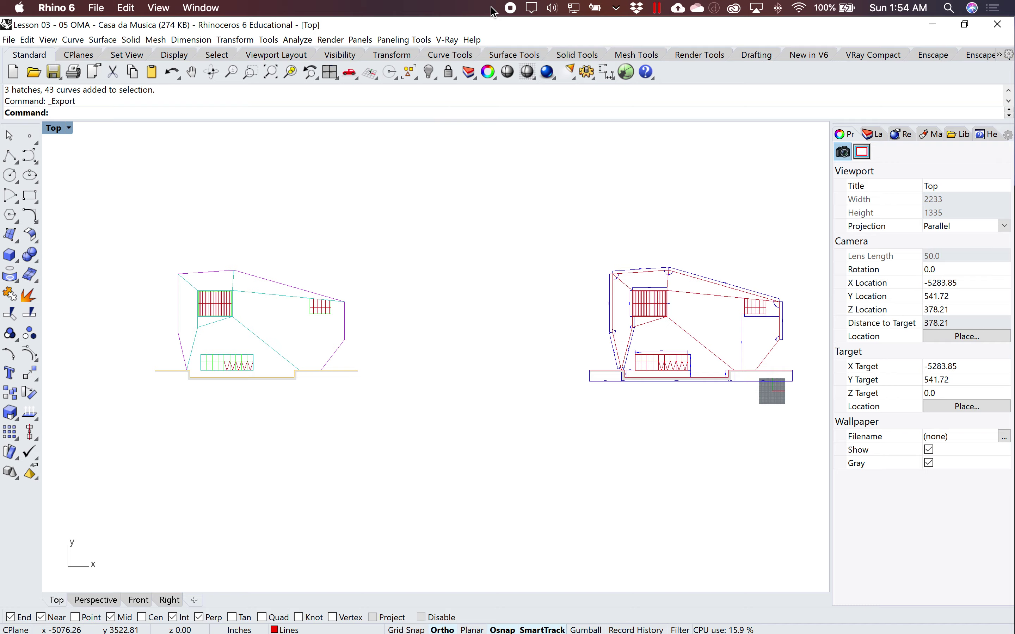
key(ctrl+Up)
click(680, 298)
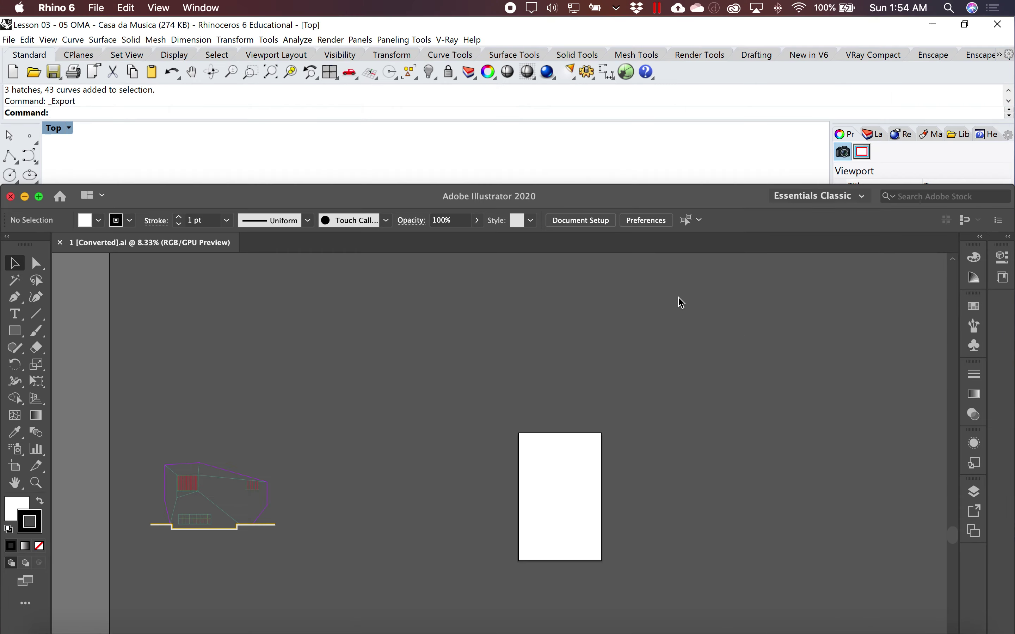
double_click(613, 196)
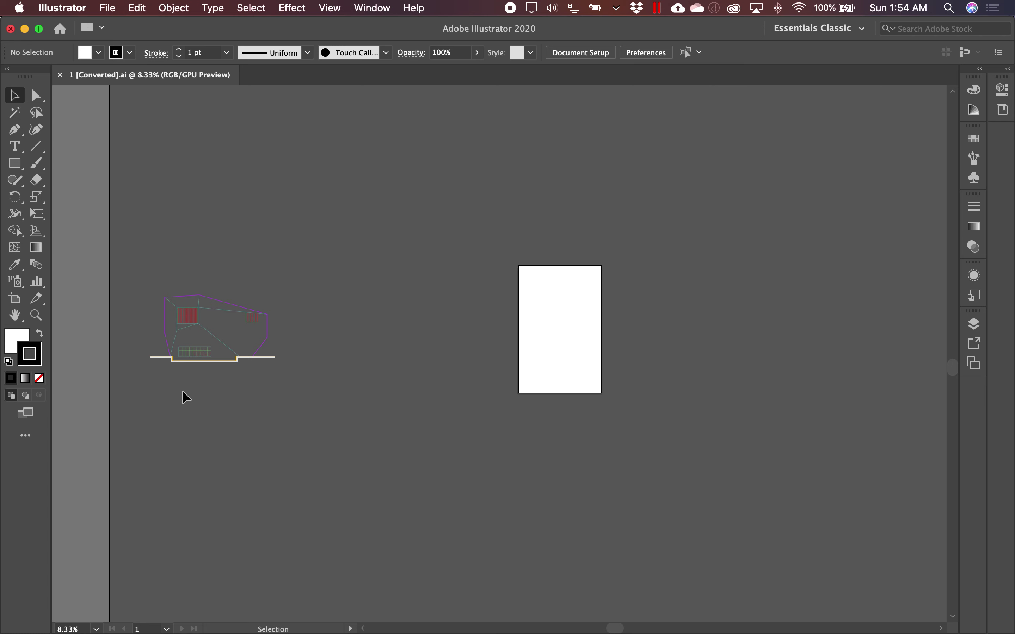
Marquee-select the whole elevation, drag it onto the artboard, and zoom in on it.
drag(314, 383, 114, 273)
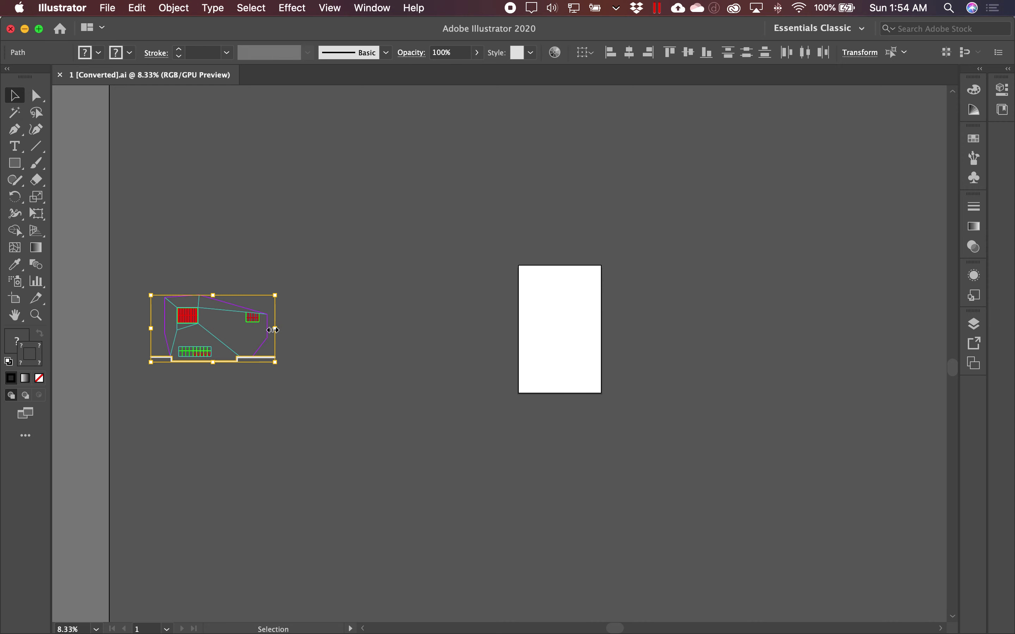
click(332, 337)
drag(310, 371, 134, 277)
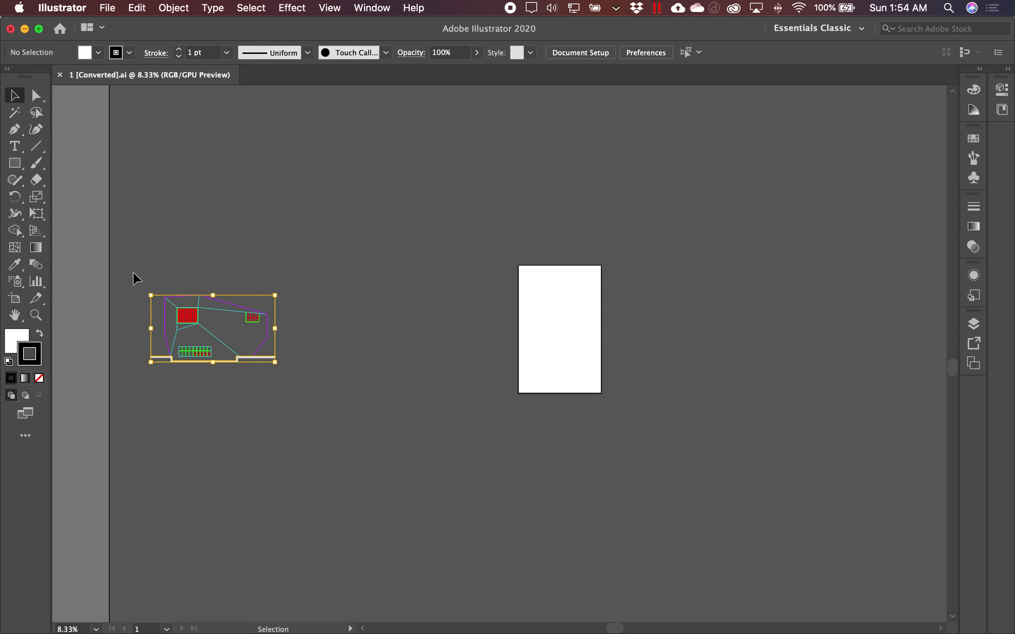
drag(210, 313, 562, 320)
click(670, 430)
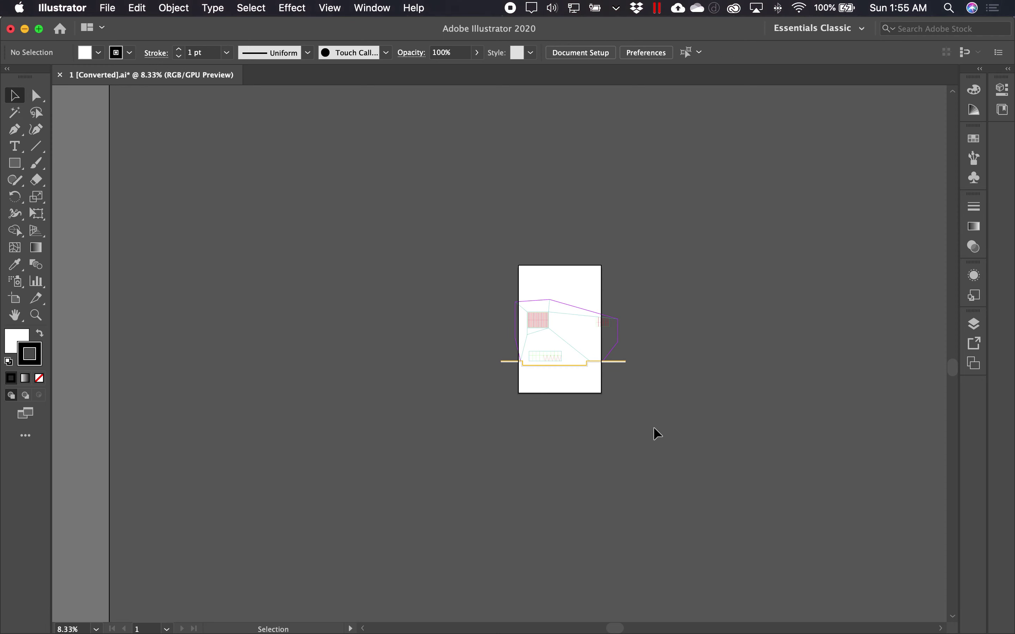
mouse_move(490, 317)
mouse_down()
mouse_move(622, 389)
mouse_move(511, 384)
mouse_up()
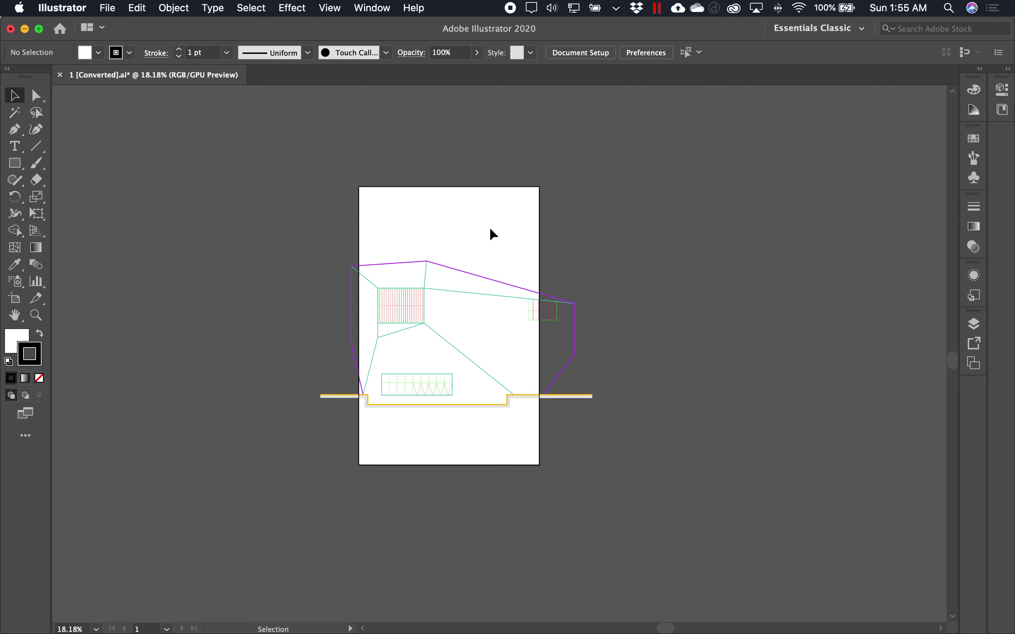
Resize the artboard to 17 in wide by 11 in high.
click(13, 299)
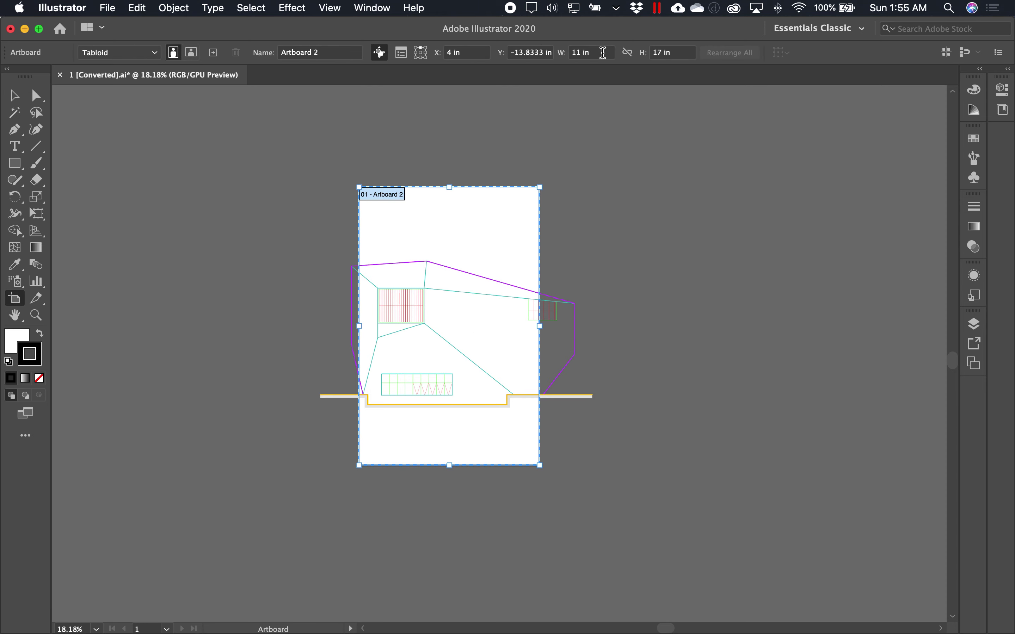
click(602, 53)
text(1)
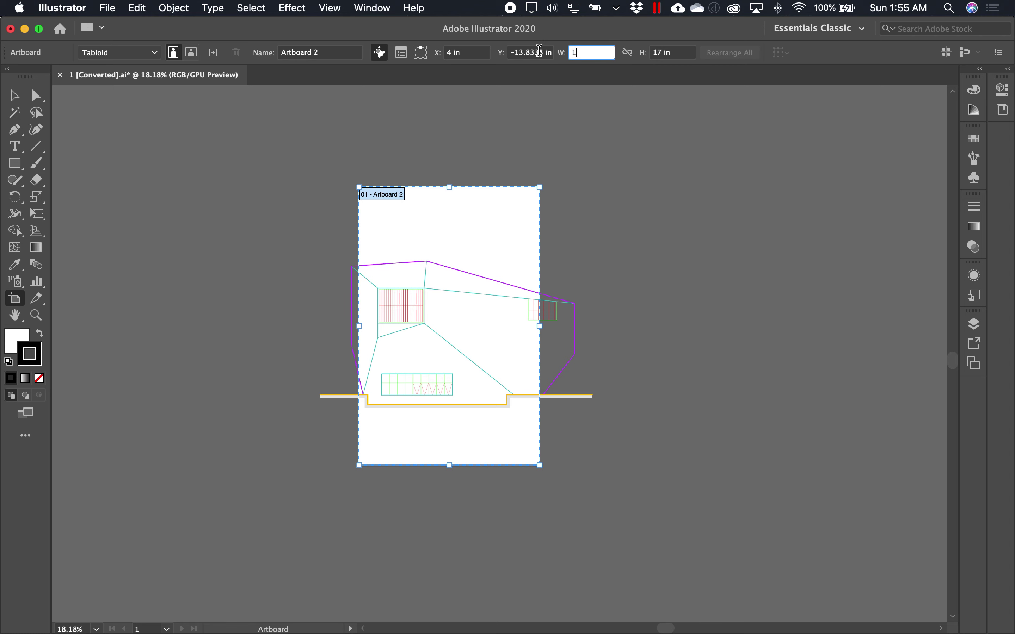
text(7)
click(680, 56)
text(11)
click(596, 49)
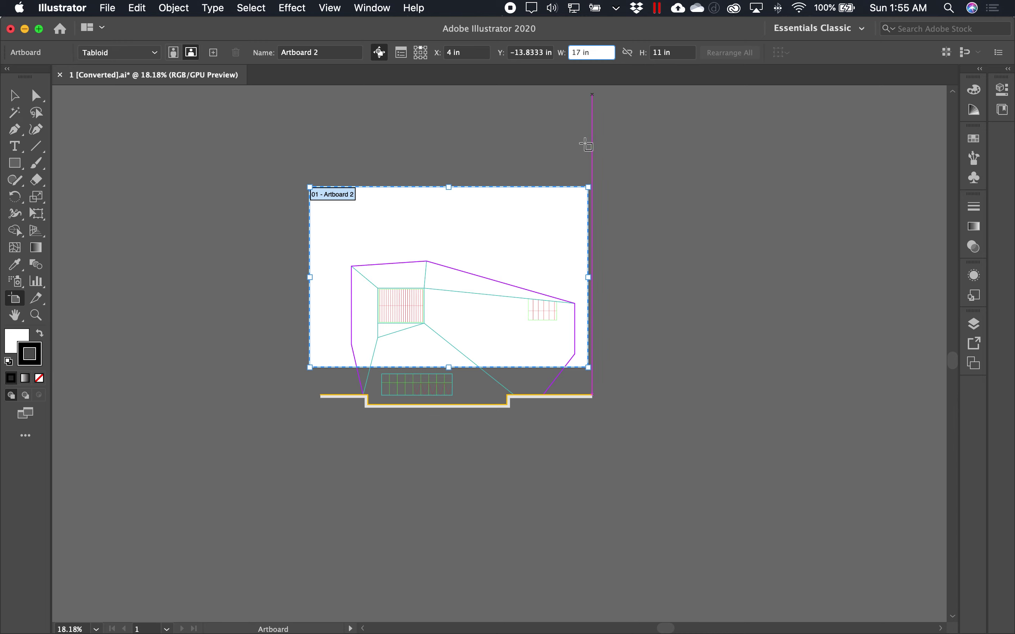
Move the elevation up to sit fully inside the landscape artboard, then show all windows.
click(15, 99)
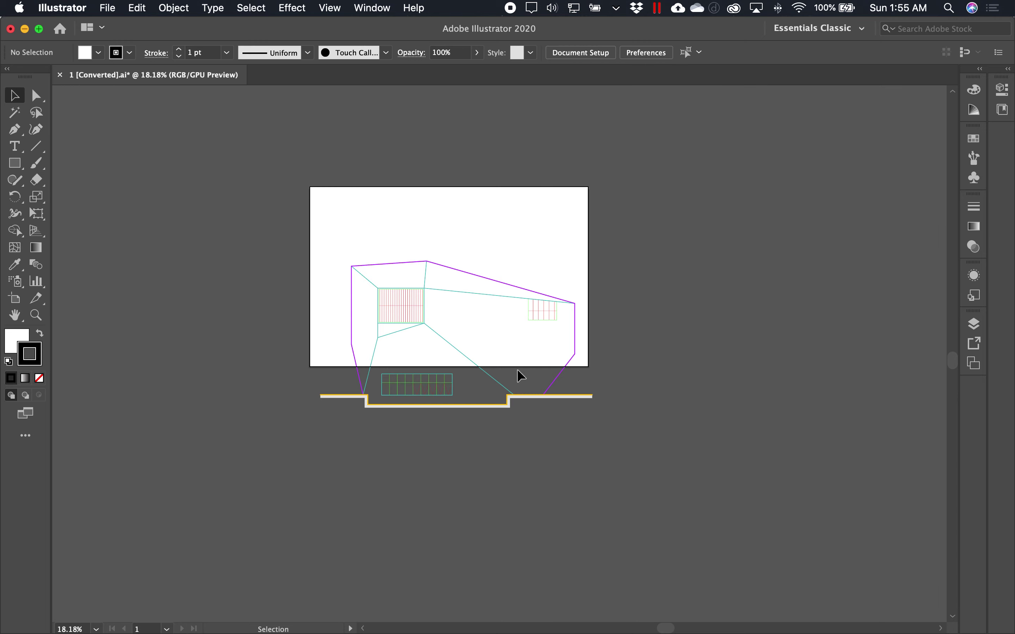
drag(664, 460, 244, 218)
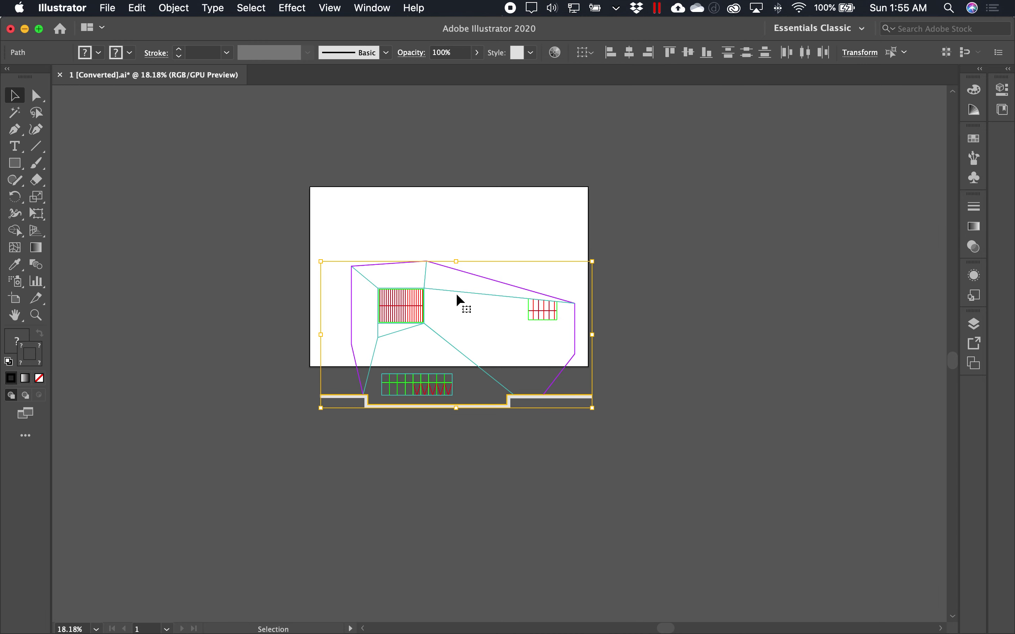
drag(456, 282, 448, 238)
click(490, 415)
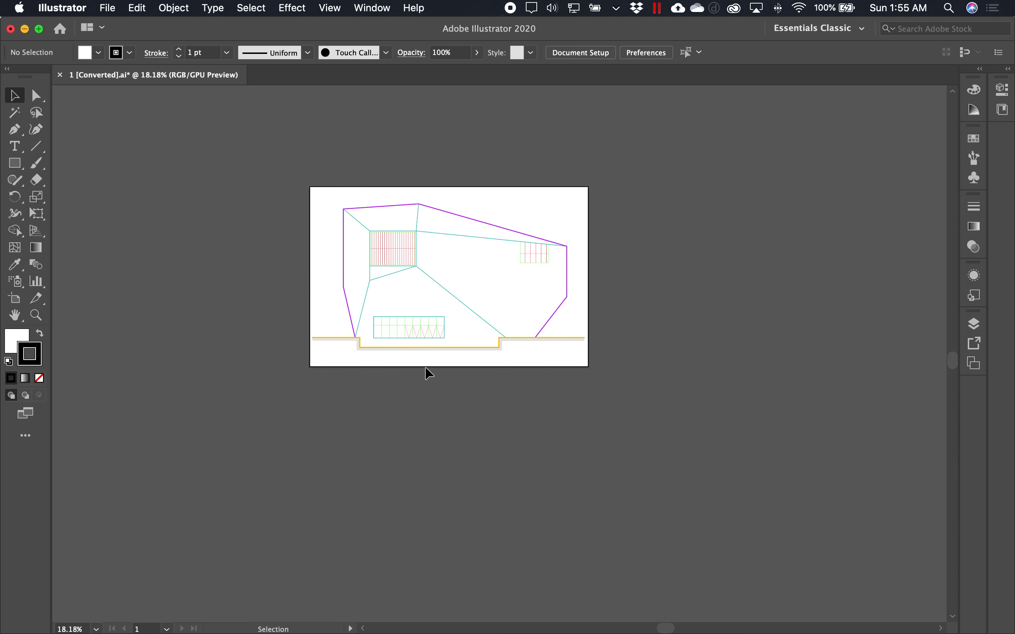
mouse_move(390, 324)
super+mouse_down()
mouse_move(524, 374)
mouse_move(473, 378)
super+mouse_up()
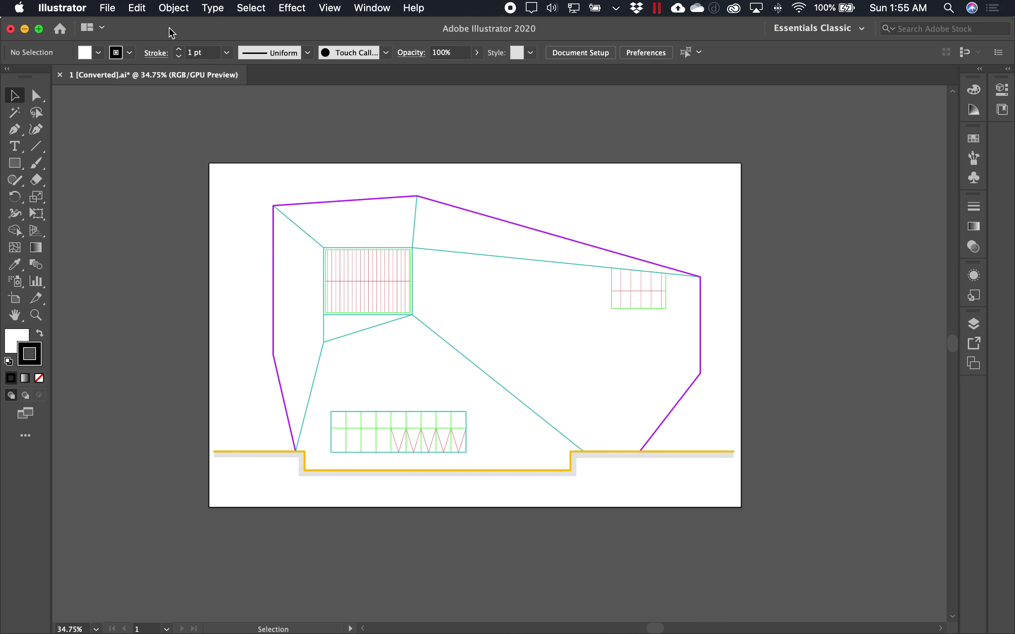
key(ctrl+Up)
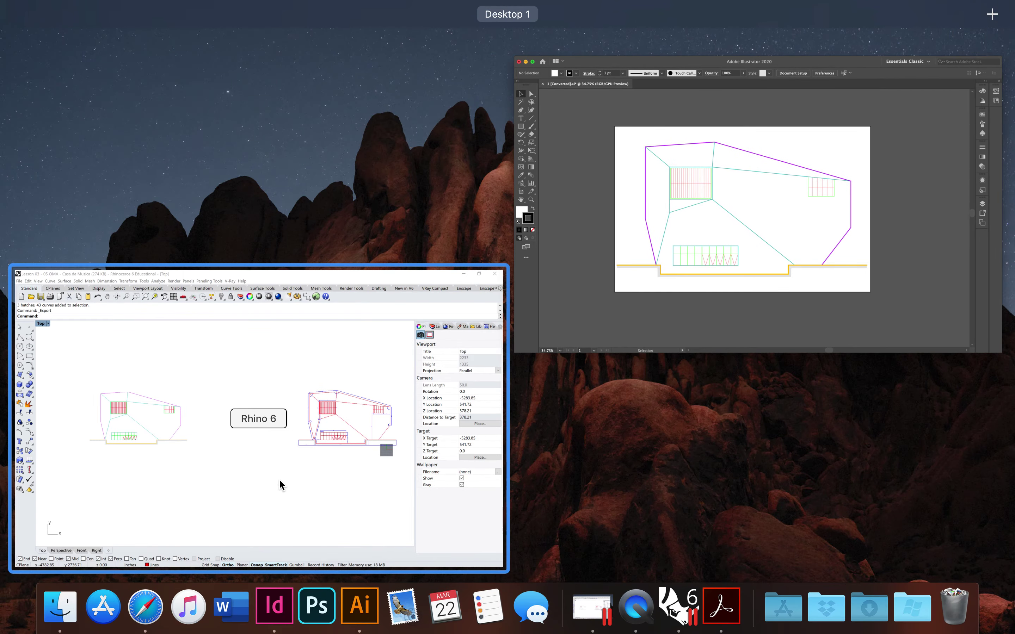
Move the right-hand elevation straight up, then undo that move.
click(279, 477)
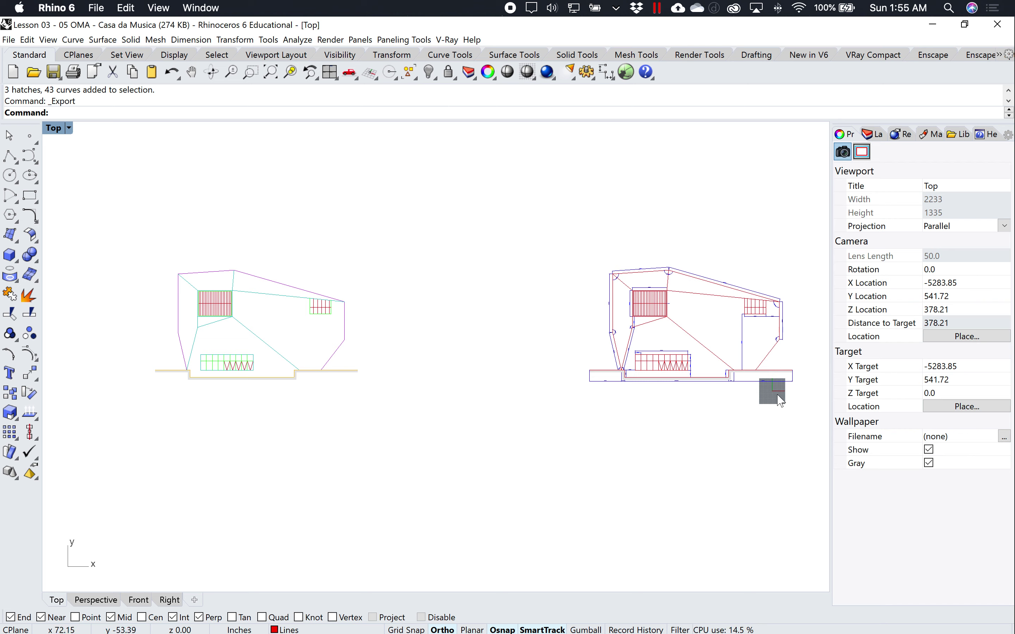
scroll(525, 409, down, 2)
right_drag(525, 409, 420, 402)
drag(417, 247, 615, 438)
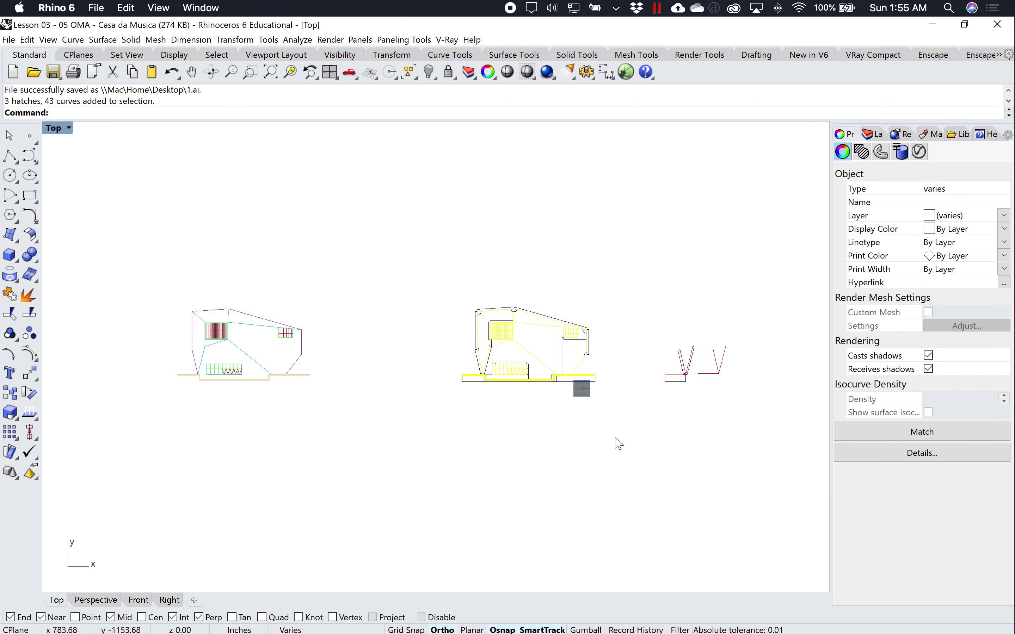
text(m)
key(Return)
click(629, 454)
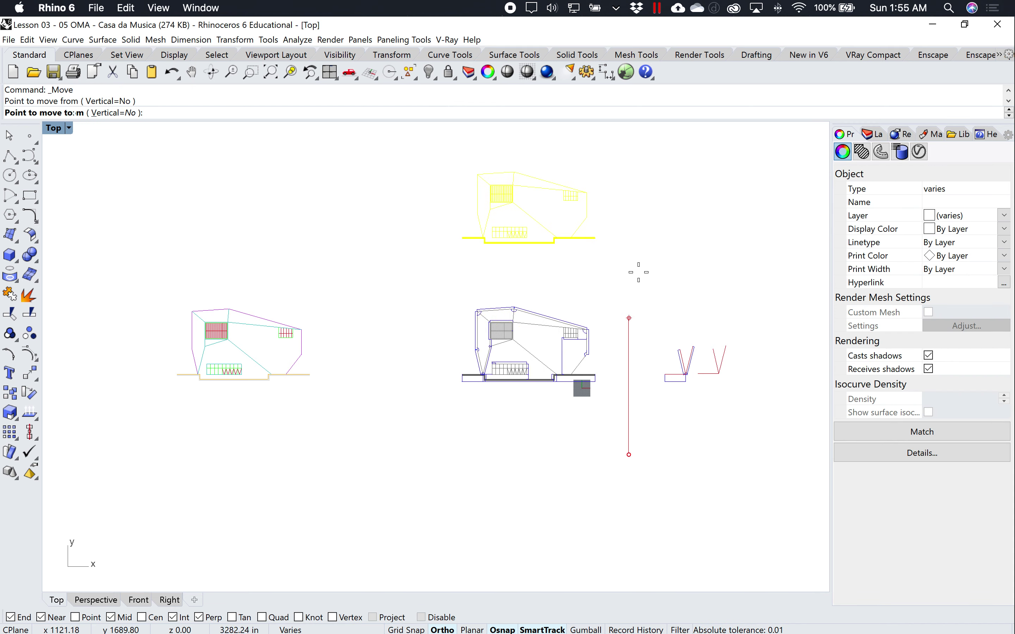
click(633, 249)
click(525, 257)
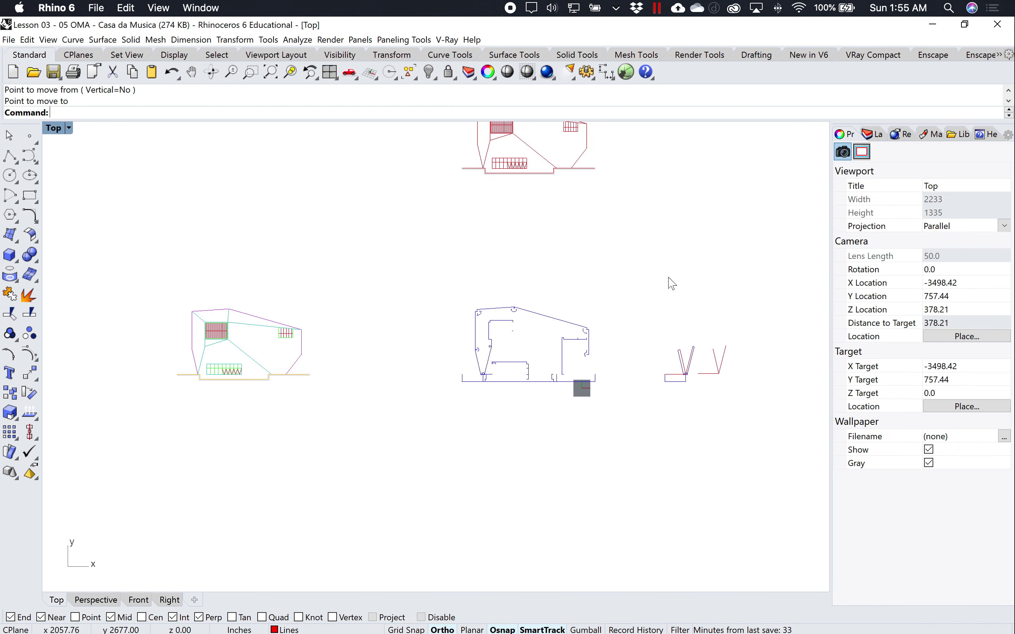
key(ctrl+z)
click(634, 469)
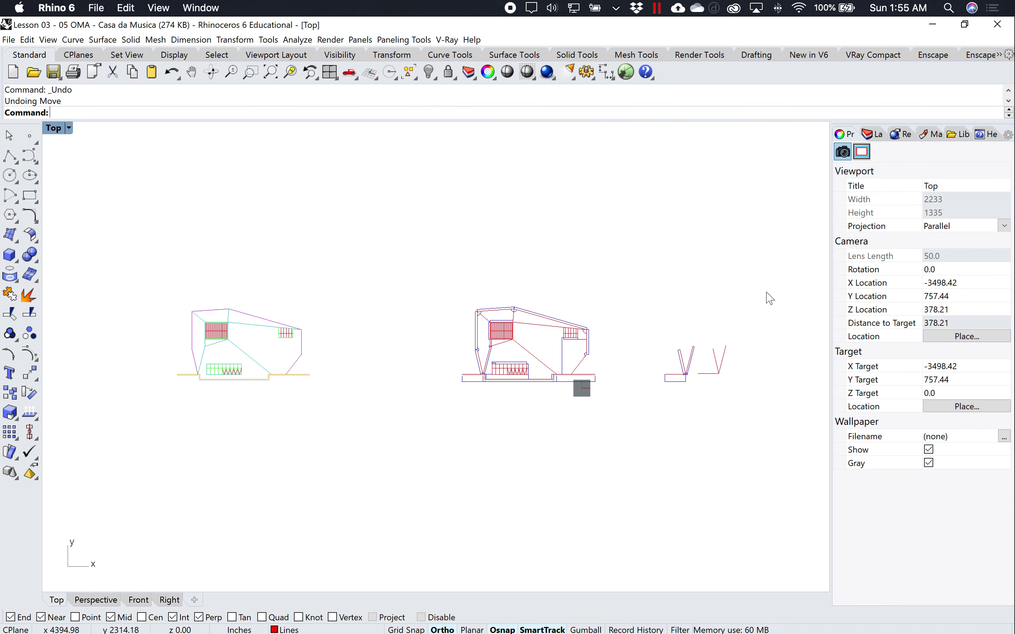
Pick the Dim layer and move the middle elevation up out of the way.
click(872, 134)
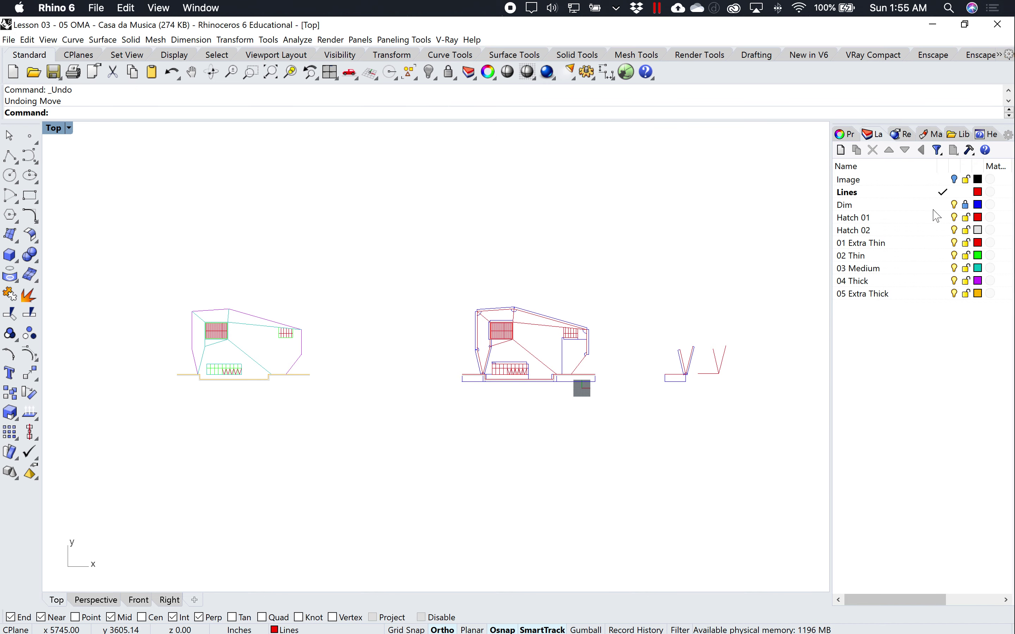
click(967, 207)
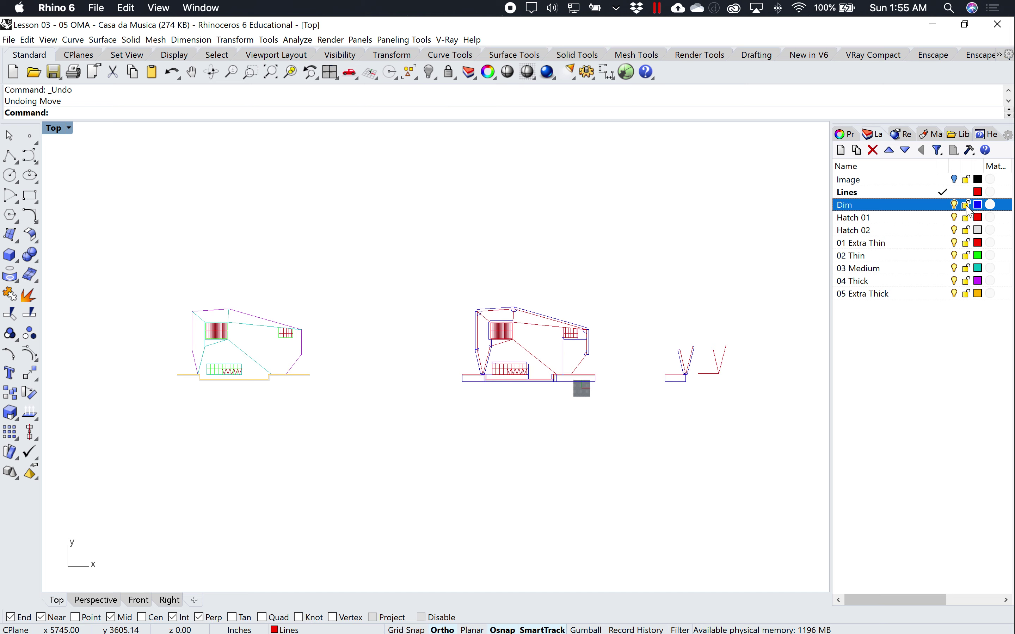
drag(629, 413, 428, 274)
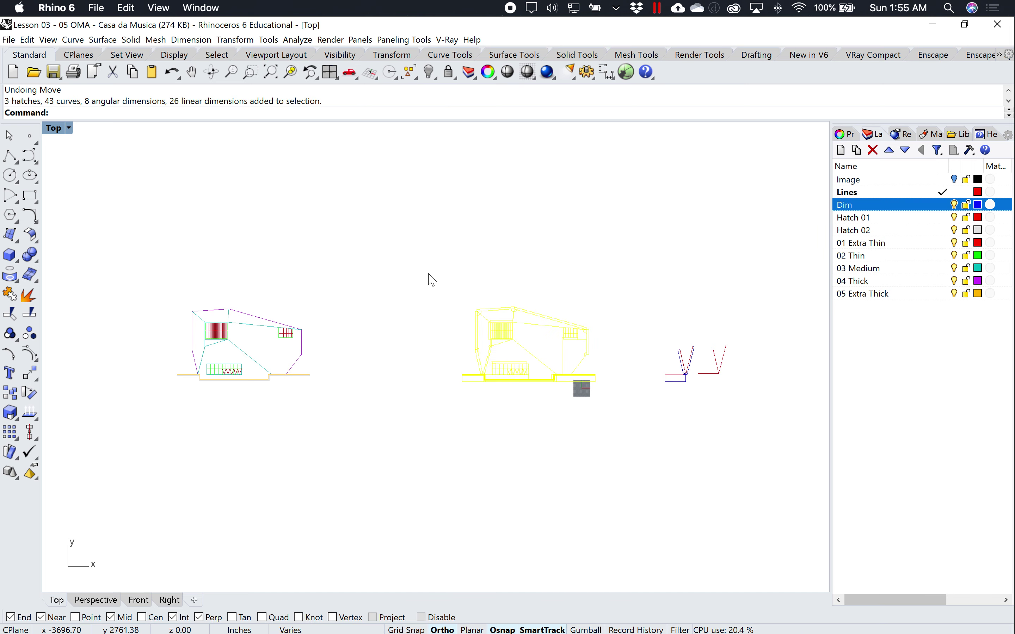
text(M)
key(Return)
click(621, 363)
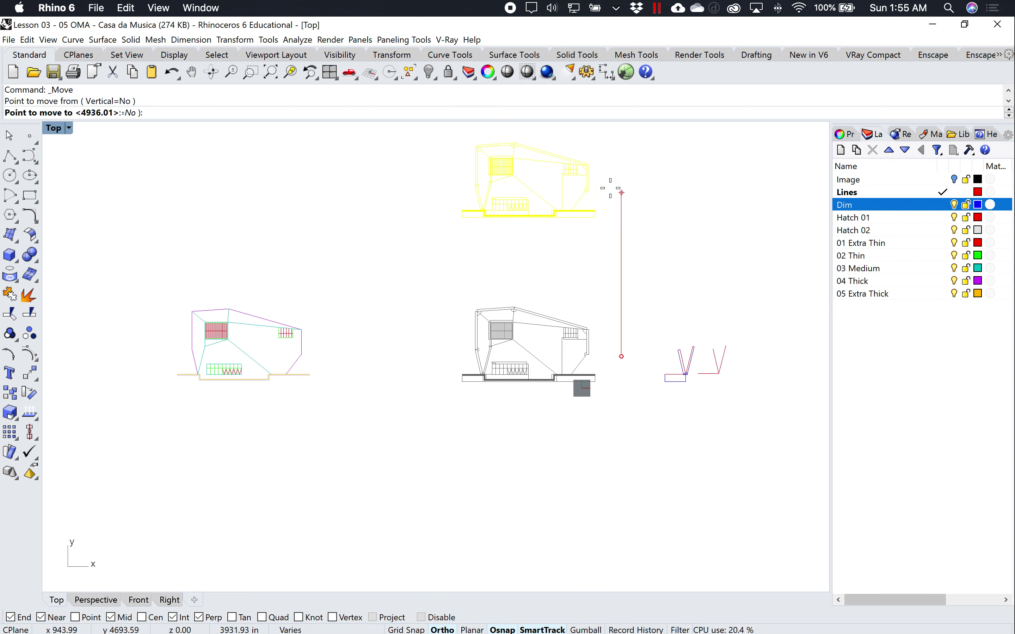
click(606, 194)
click(482, 332)
Window-select the left elevation and move it into the central spot.
drag(126, 275, 353, 418)
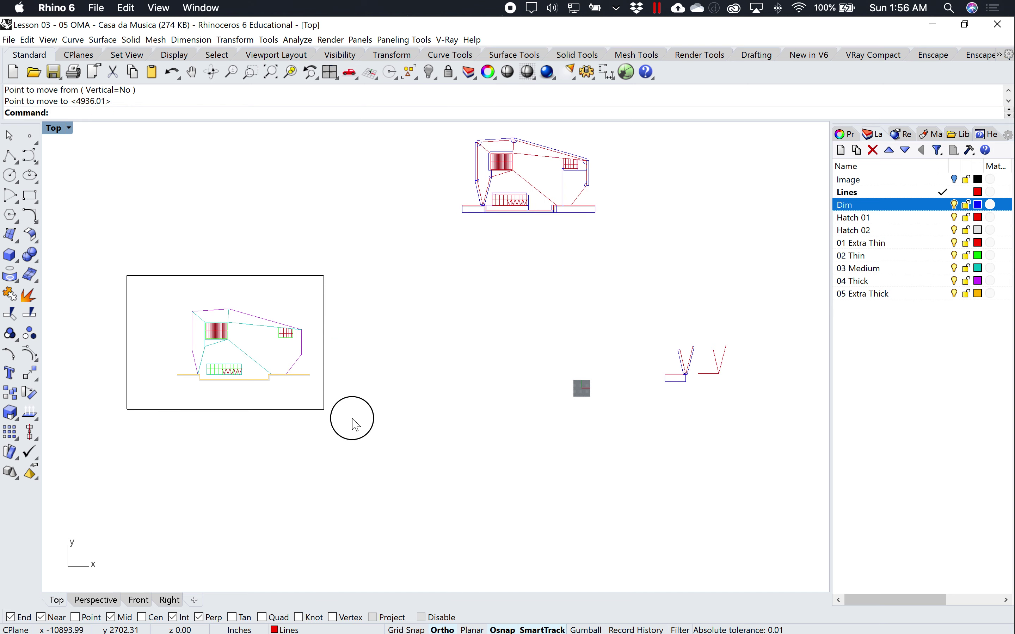
text(M)
key(Return)
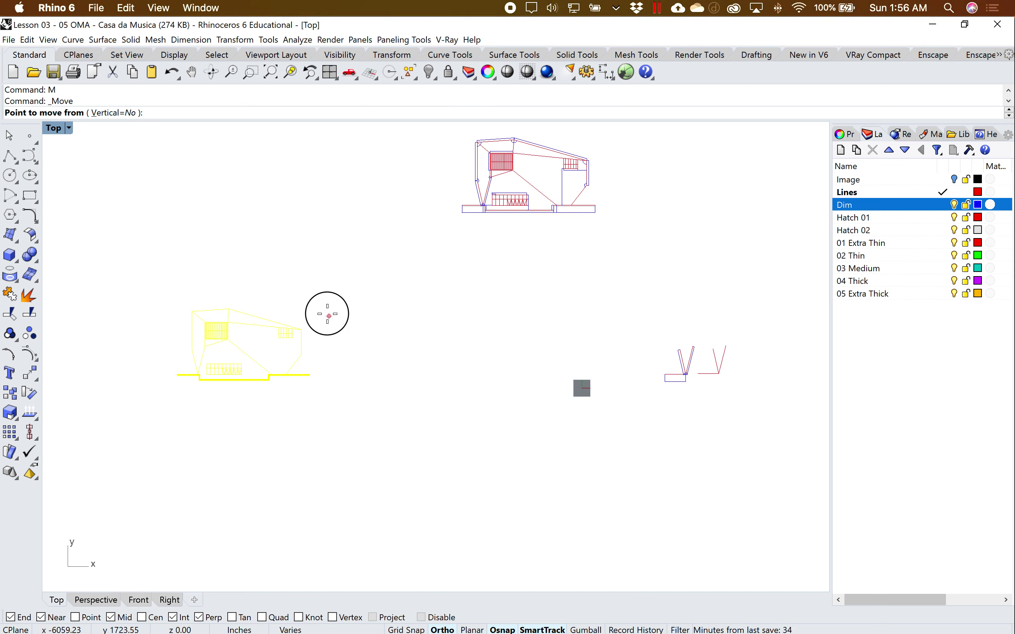
click(327, 313)
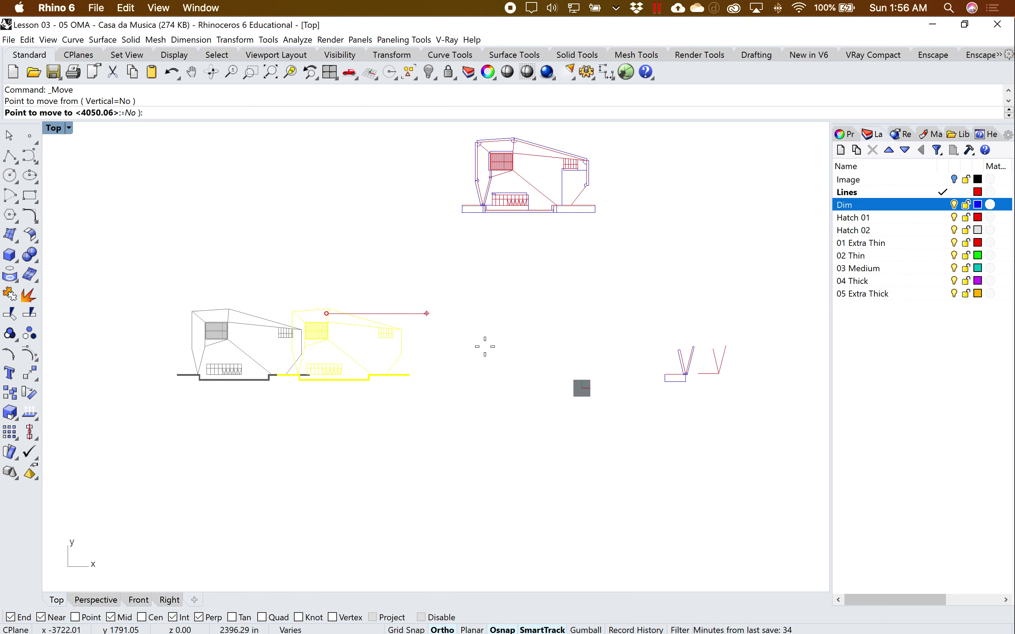
click(643, 337)
Nudge the relocated elevation slightly down and sideways into its final position.
text(M)
key(Return)
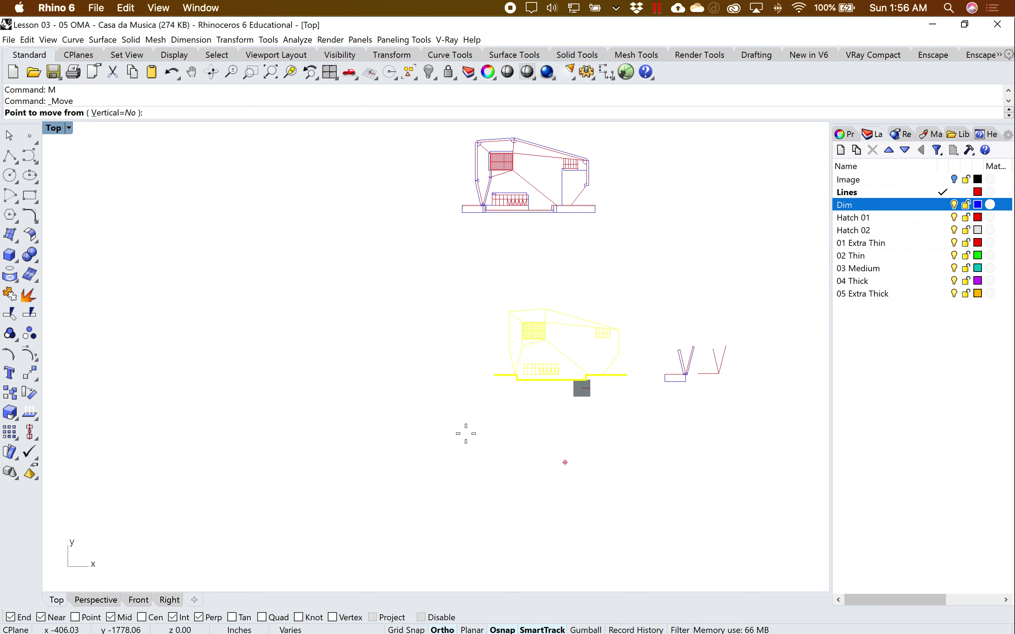
click(460, 352)
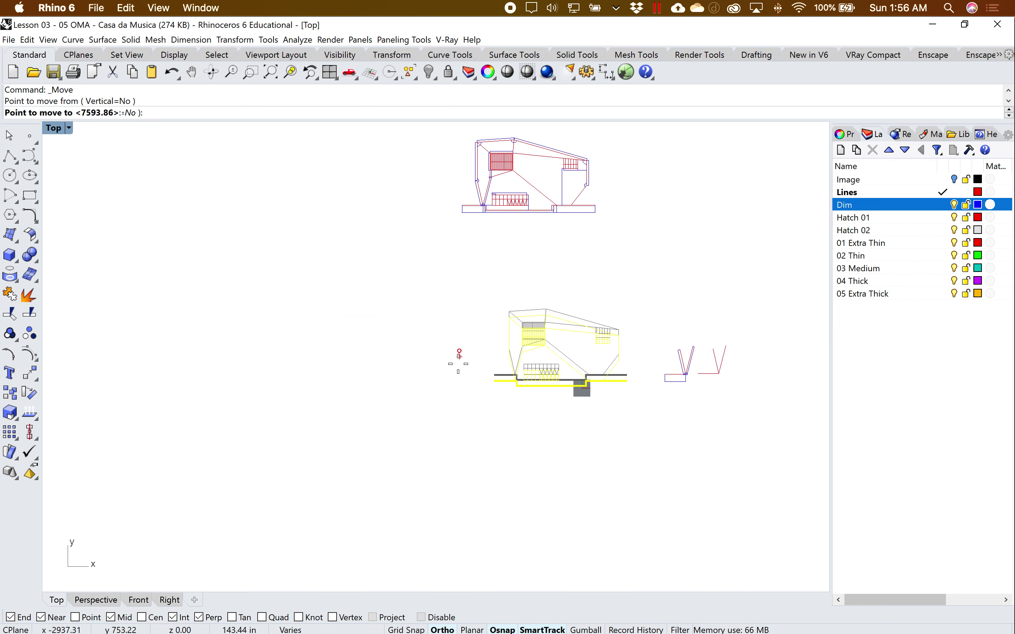
click(460, 385)
text(M)
key(Return)
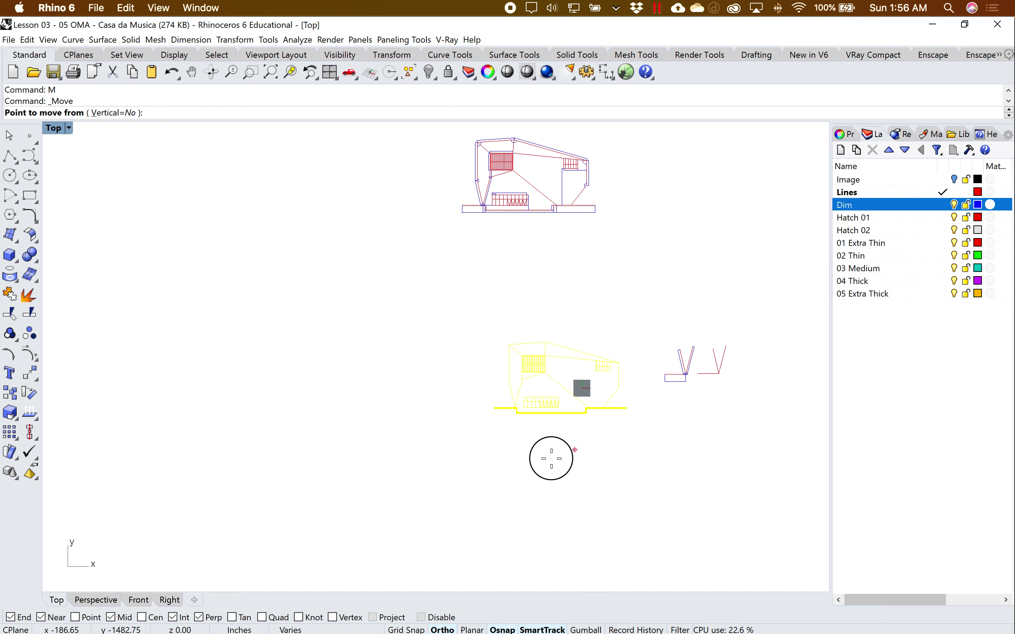
click(550, 457)
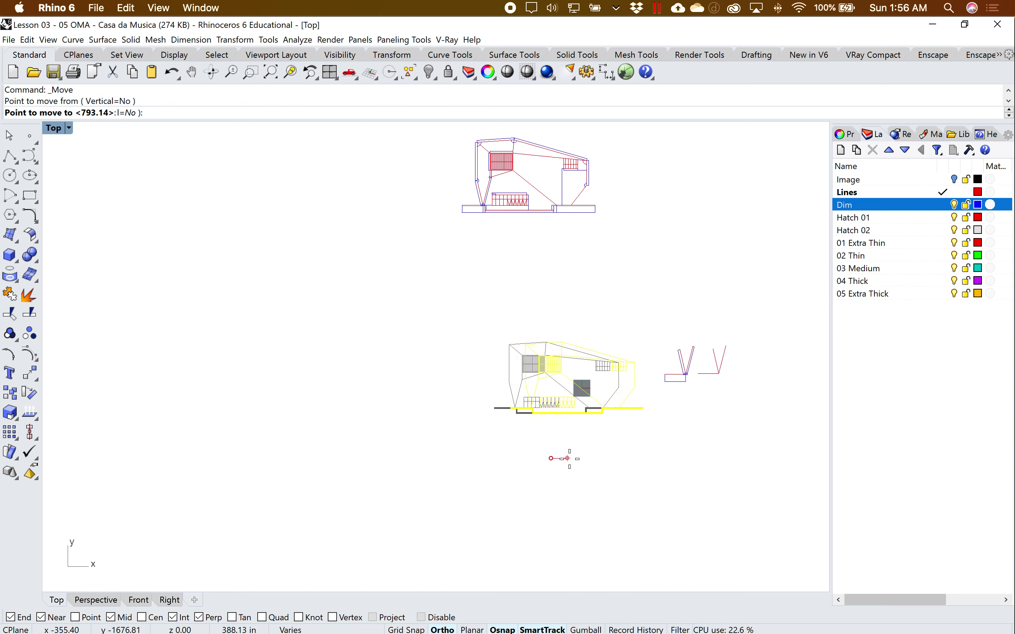
click(570, 458)
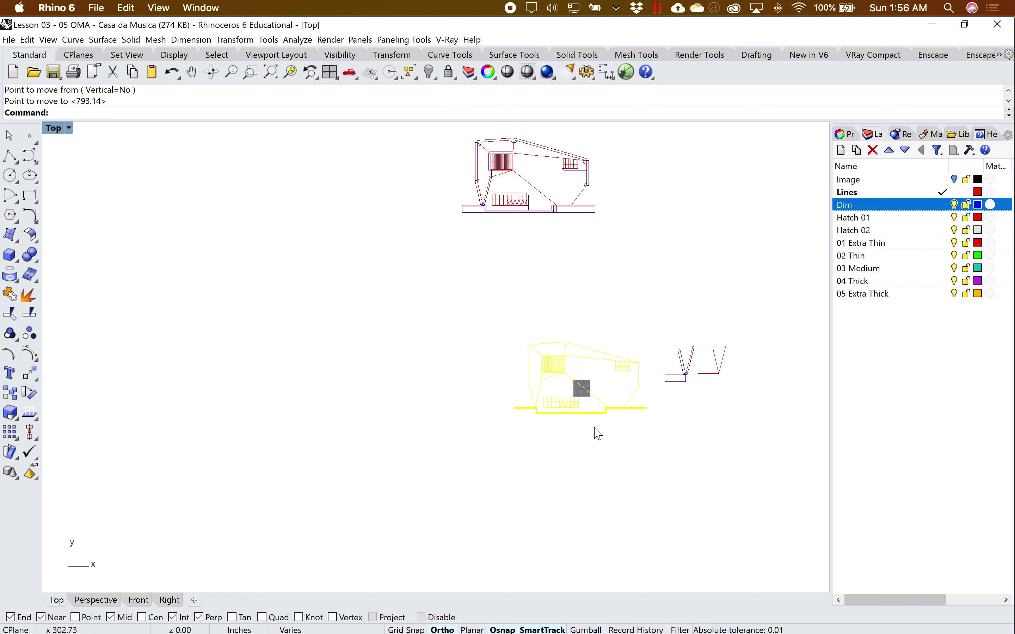
scroll(587, 392, up, 3)
scroll(587, 391, up, 2)
scroll(518, 364, up, 1)
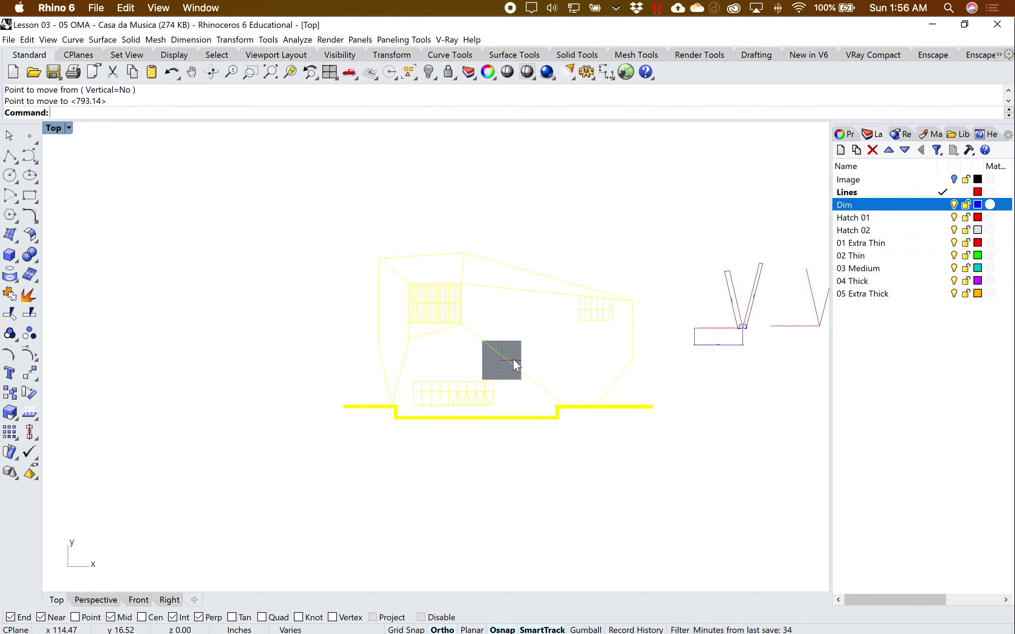
Export Selected as 2.ai in Illustrator format, preserving model scale at 192 in = 1 in.
click(10, 39)
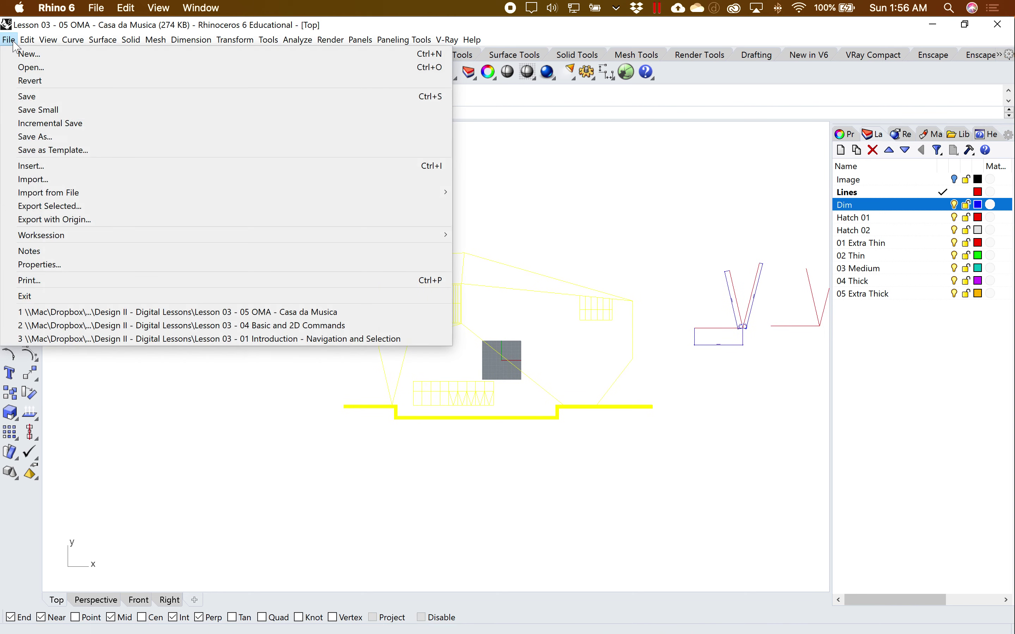
click(96, 206)
text(2)
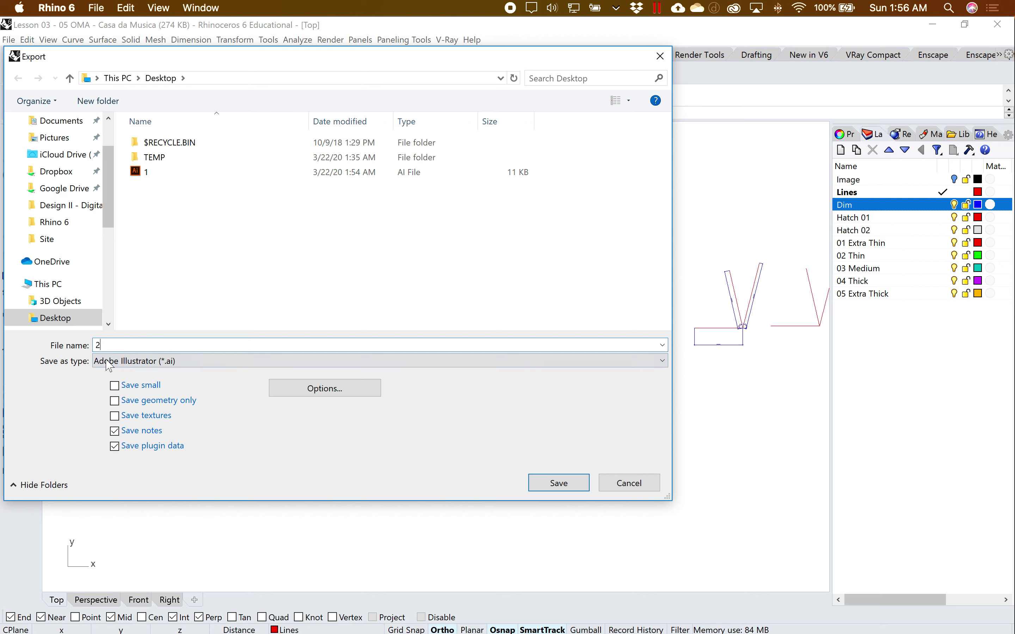
click(560, 489)
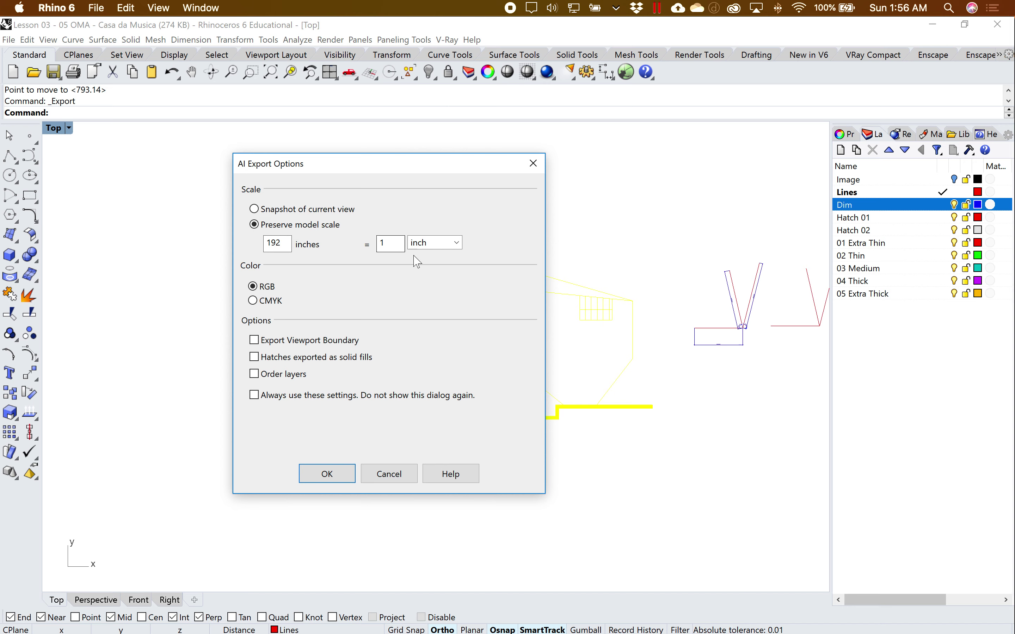
click(335, 475)
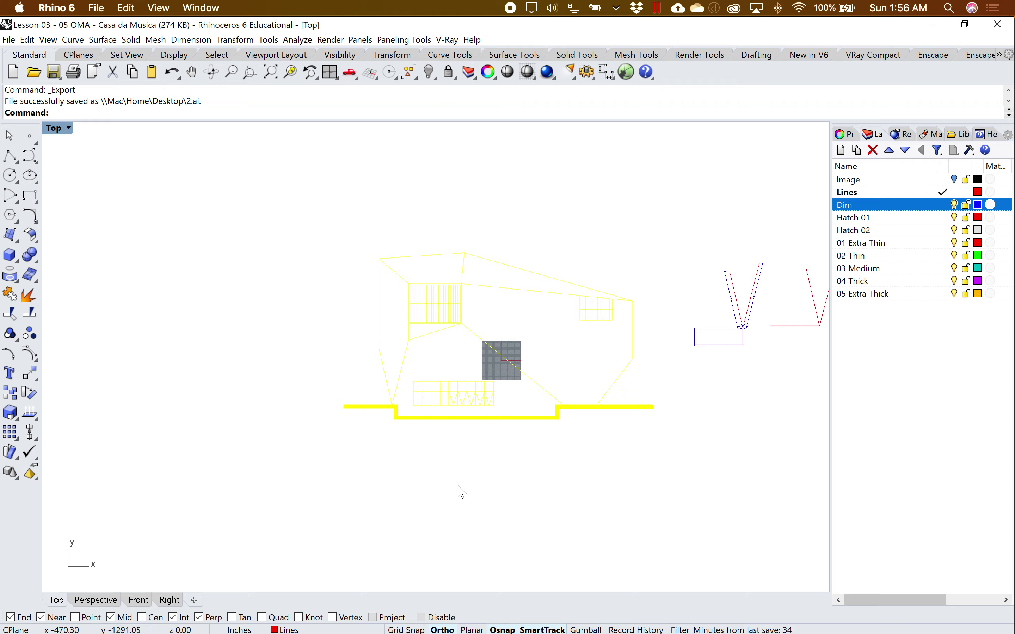
click(520, 549)
key(ctrl+Up)
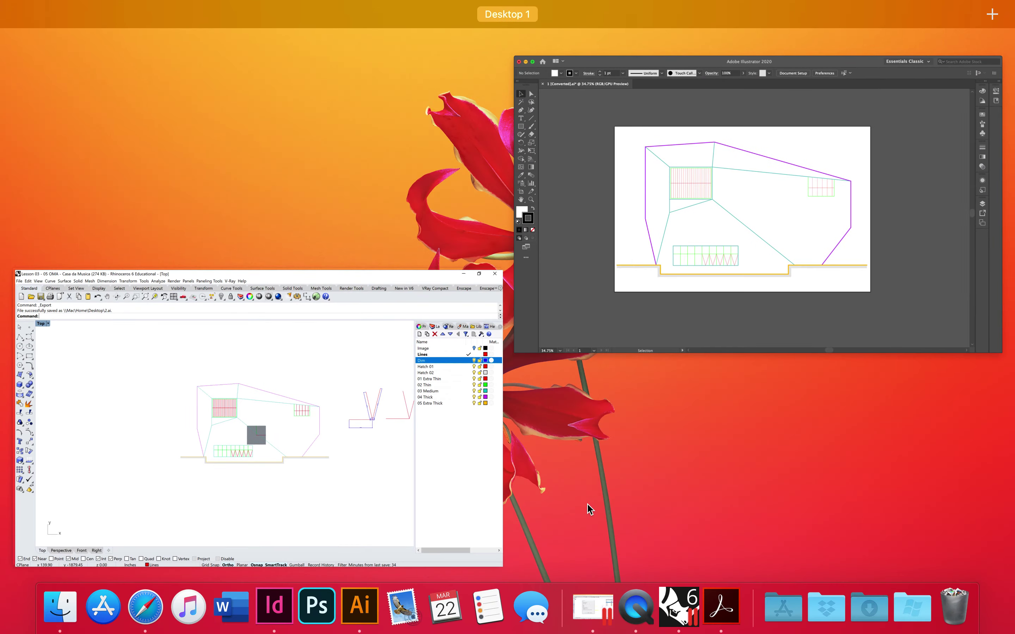
Open 2.ai in Illustrator, maximize the window, and zoom out to see the artboard.
click(443, 494)
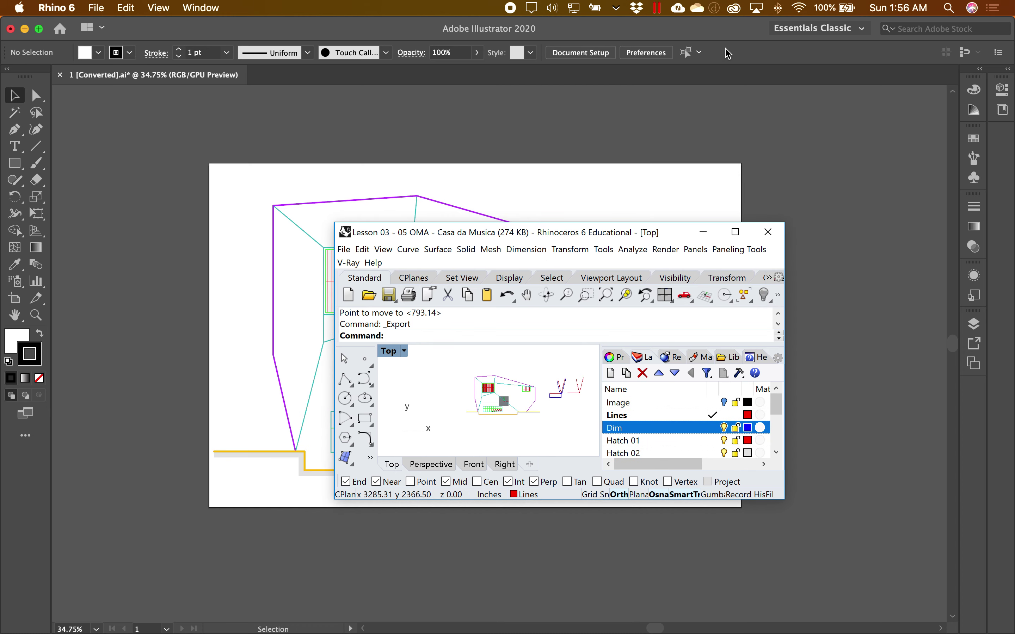
click(633, 45)
drag(648, 32, 524, 47)
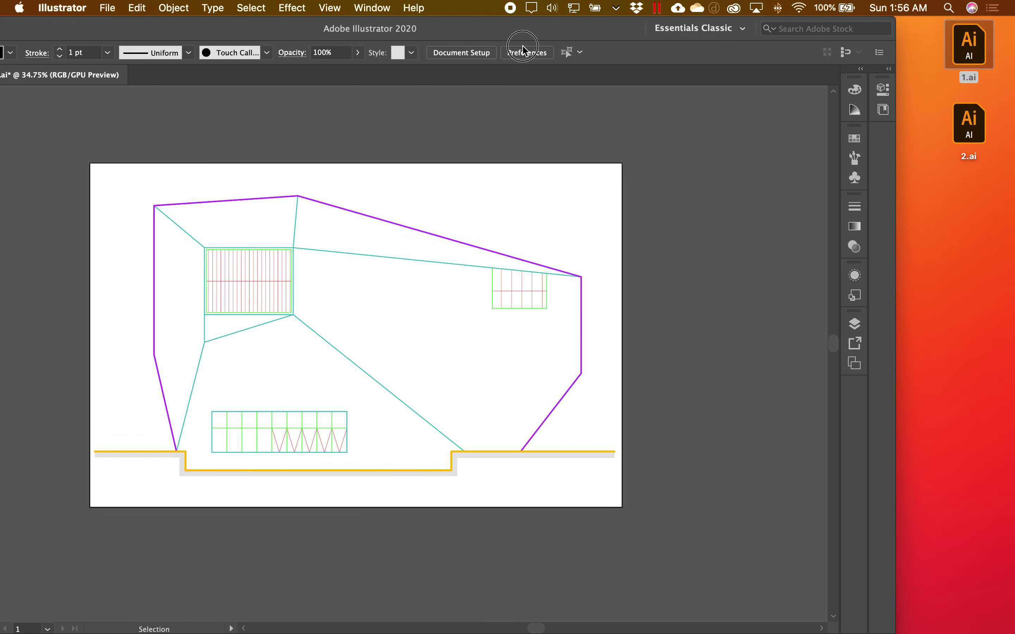
drag(988, 130, 280, 613)
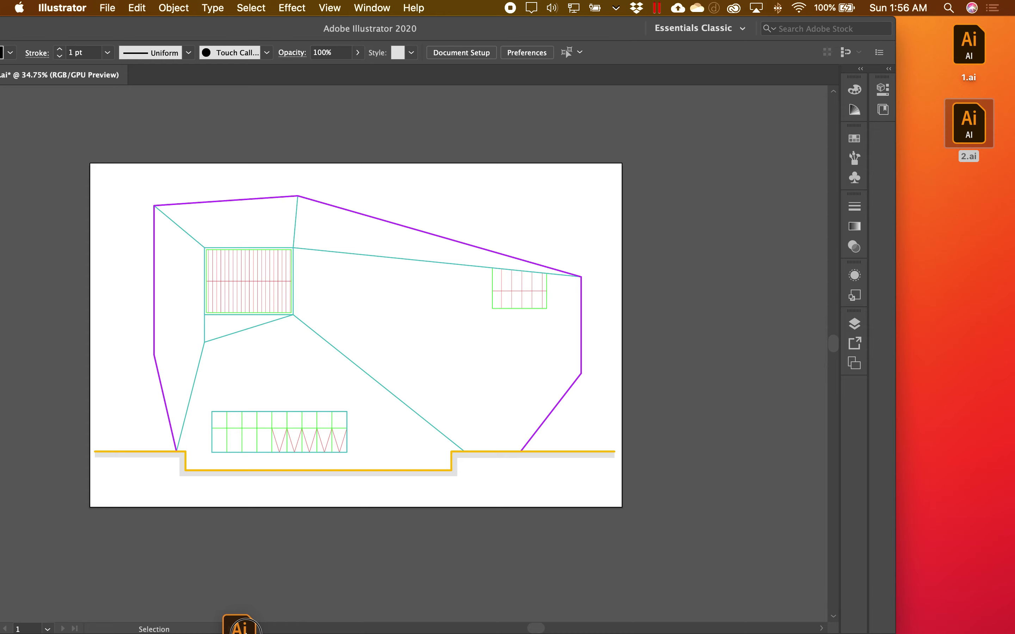
drag(280, 613, 356, 599)
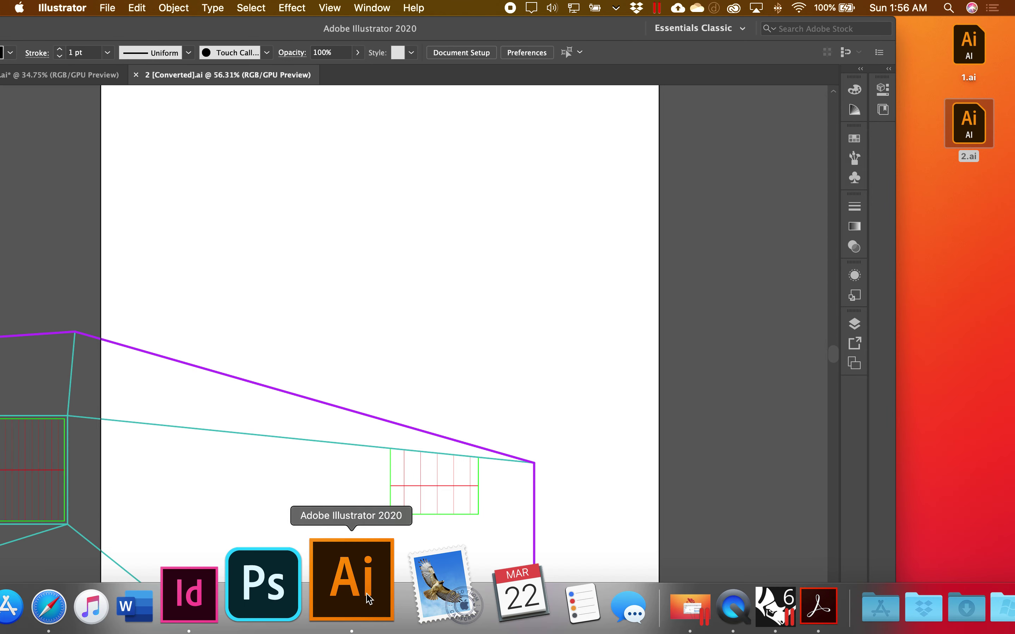
double_click(447, 36)
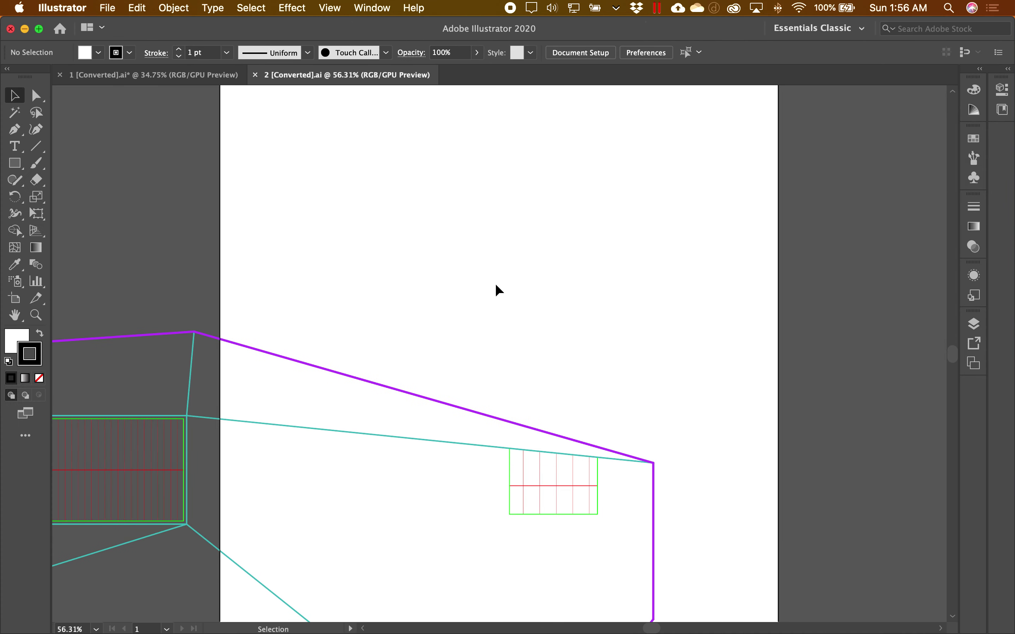
alt+super+click(430, 394)
alt+super+click(470, 377)
alt+super+click(509, 399)
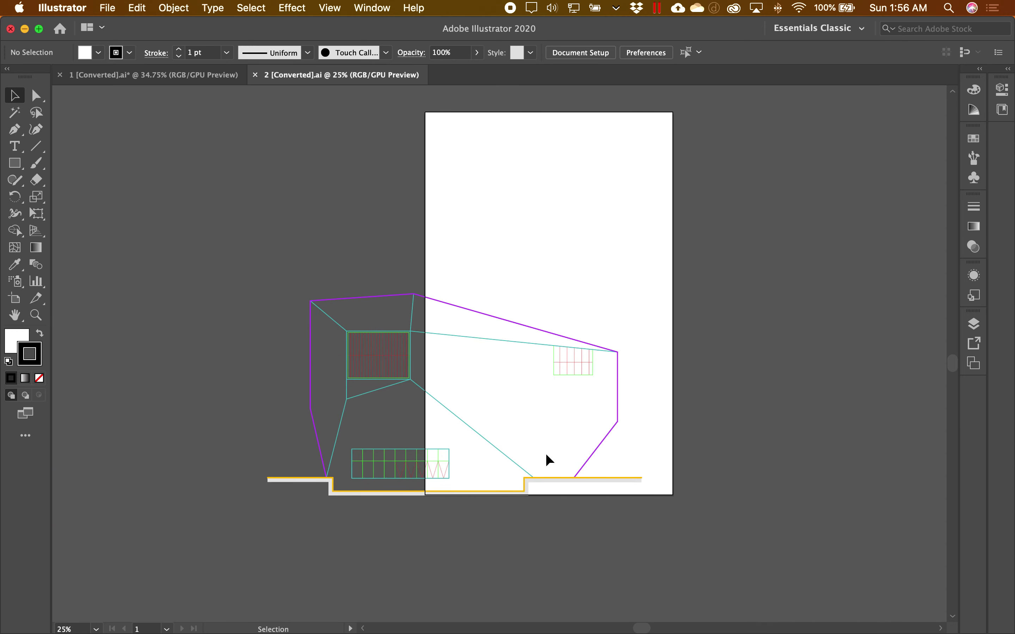
Bring the Rhino model back to the front and maximize its window.
key(ctrl+Up)
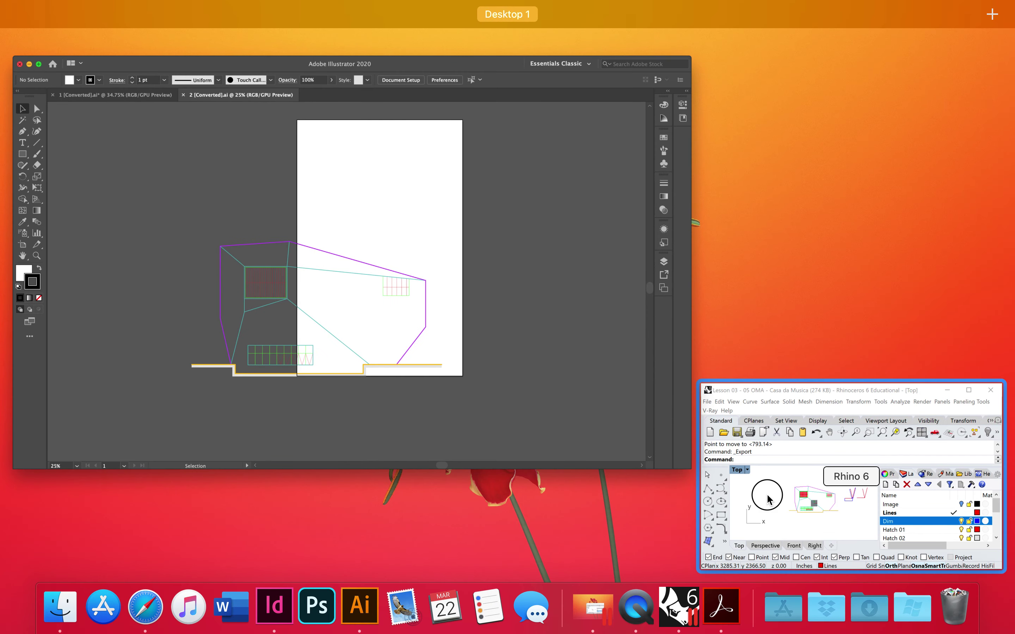
click(767, 499)
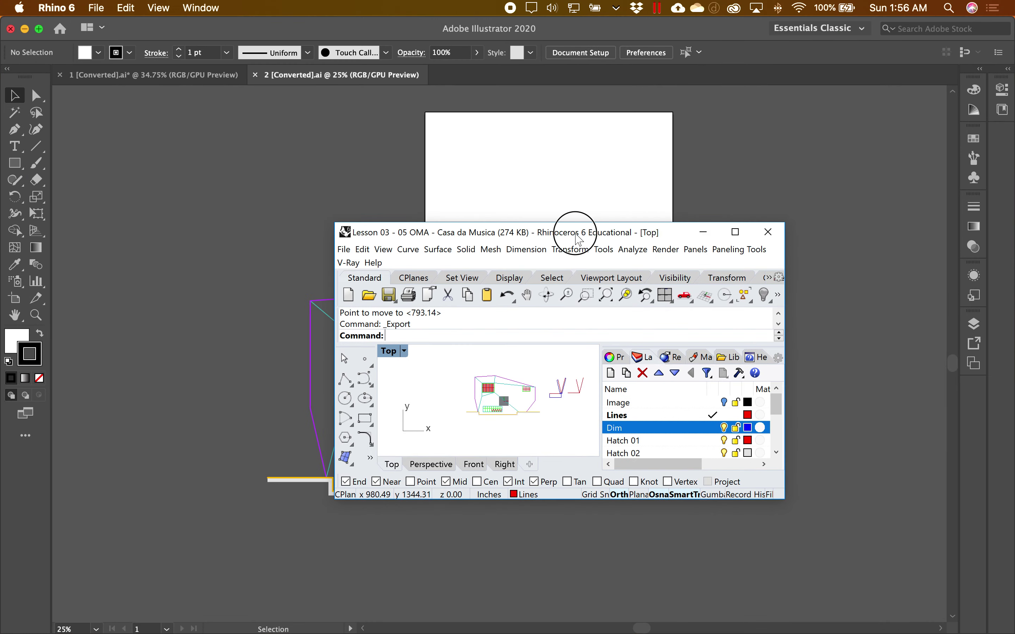
double_click(577, 232)
scroll(499, 377, up, 3)
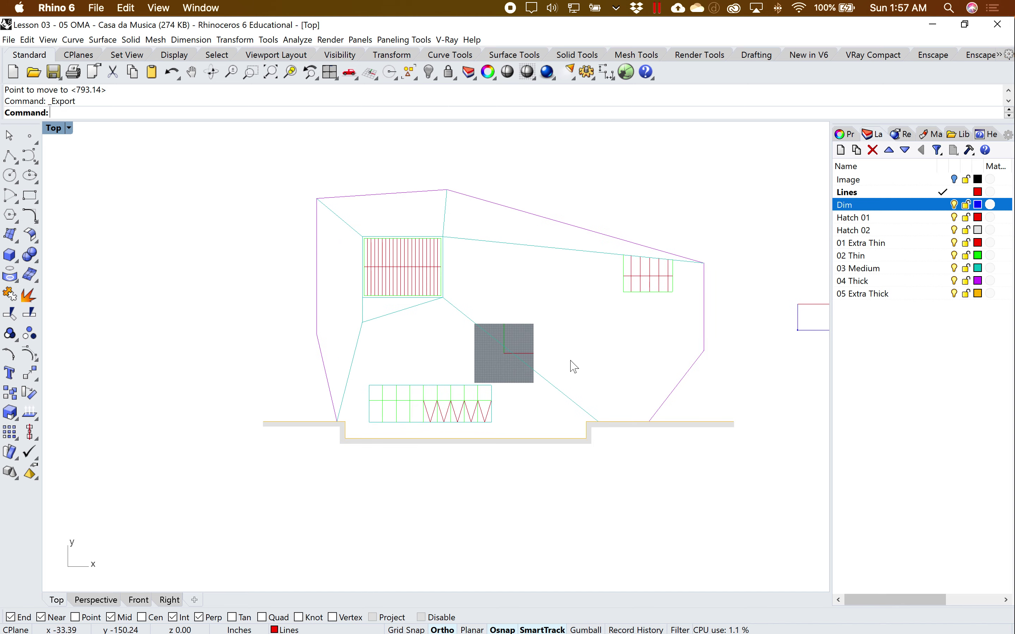
Move the next elevation copy far left of the grey square and reselect its curves and hatches.
scroll(503, 354, down, 3)
scroll(505, 359, down, 3)
scroll(505, 363, down, 2)
right_drag(505, 363, 571, 356)
drag(537, 326, 666, 427)
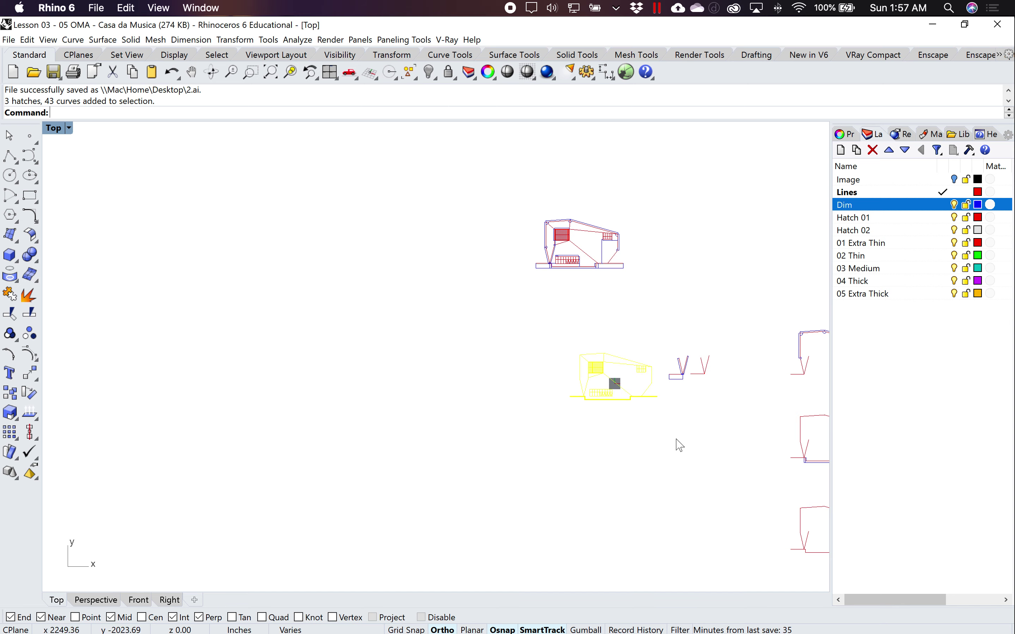
text(m)
key(Return)
click(642, 428)
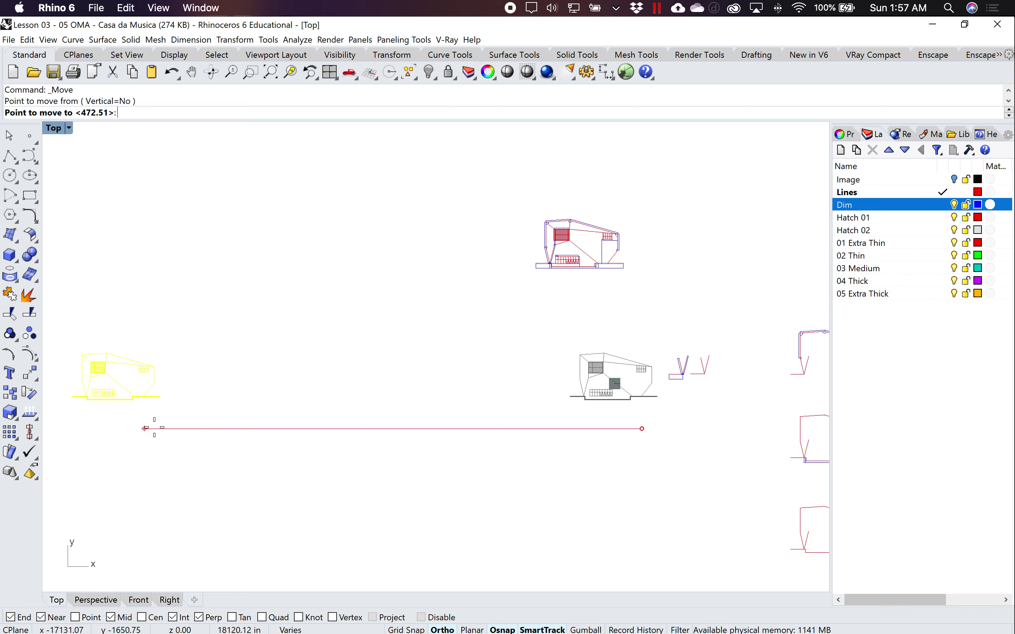
click(164, 428)
click(229, 434)
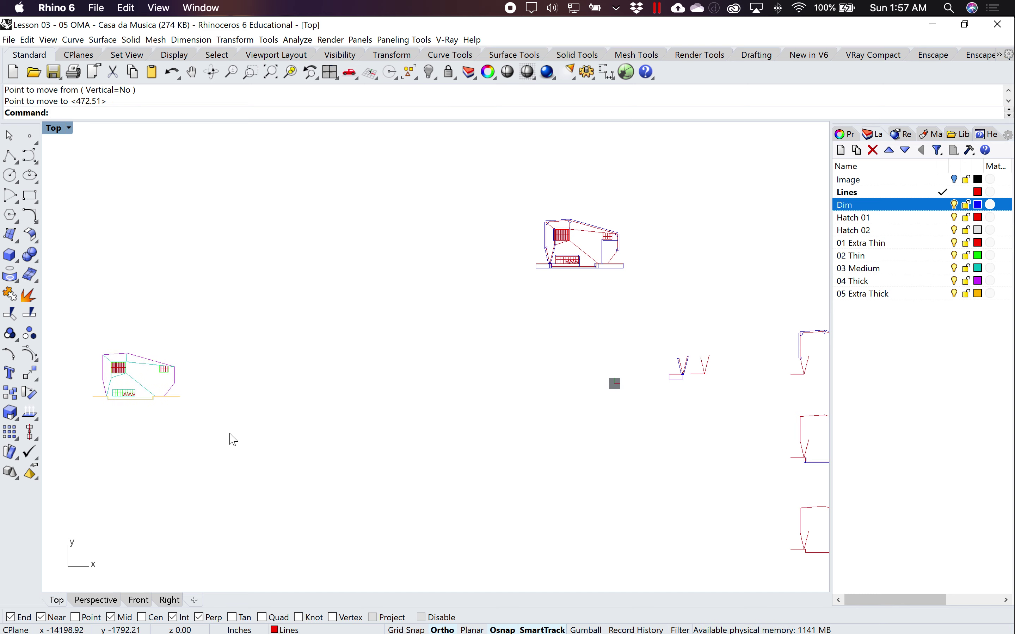
drag(222, 443, 44, 297)
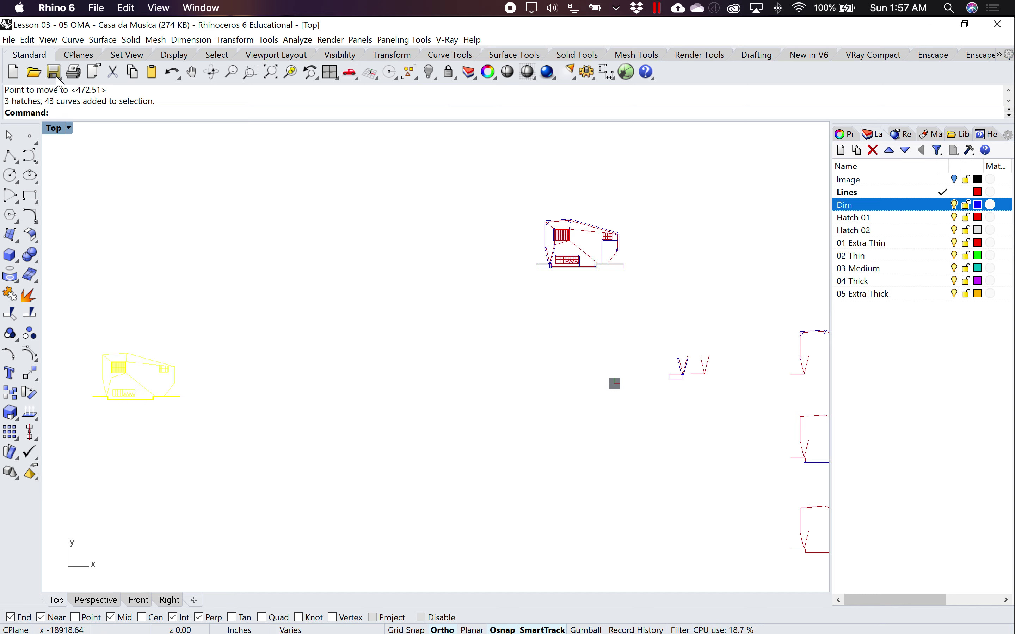
click(8, 39)
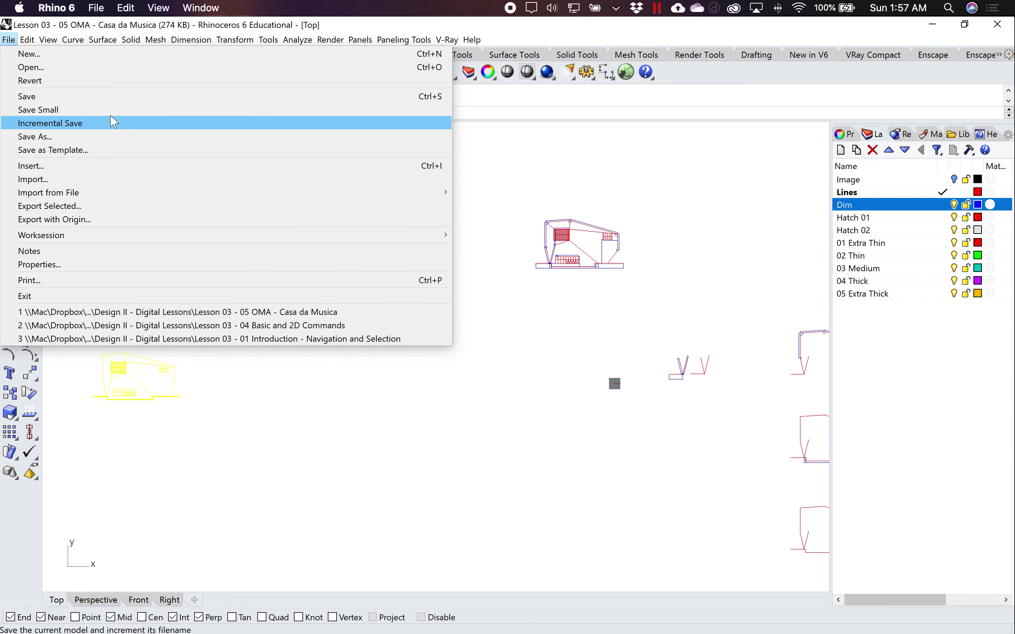
Export Selected as 3.ai in Illustrator format, keeping the 192 in = 1 in scale.
click(120, 208)
text(3)
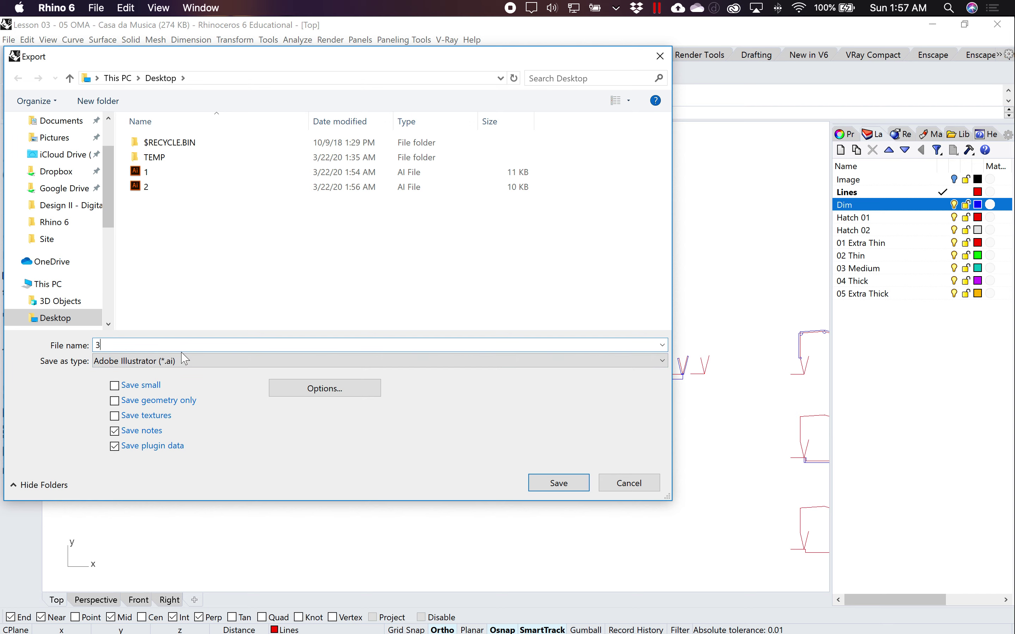
click(575, 489)
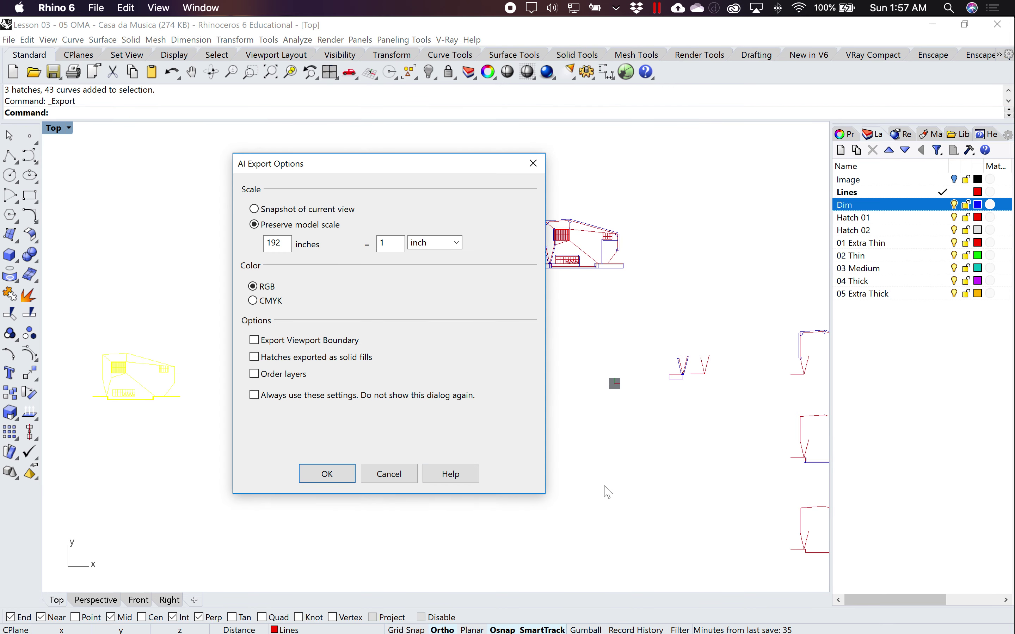
click(342, 475)
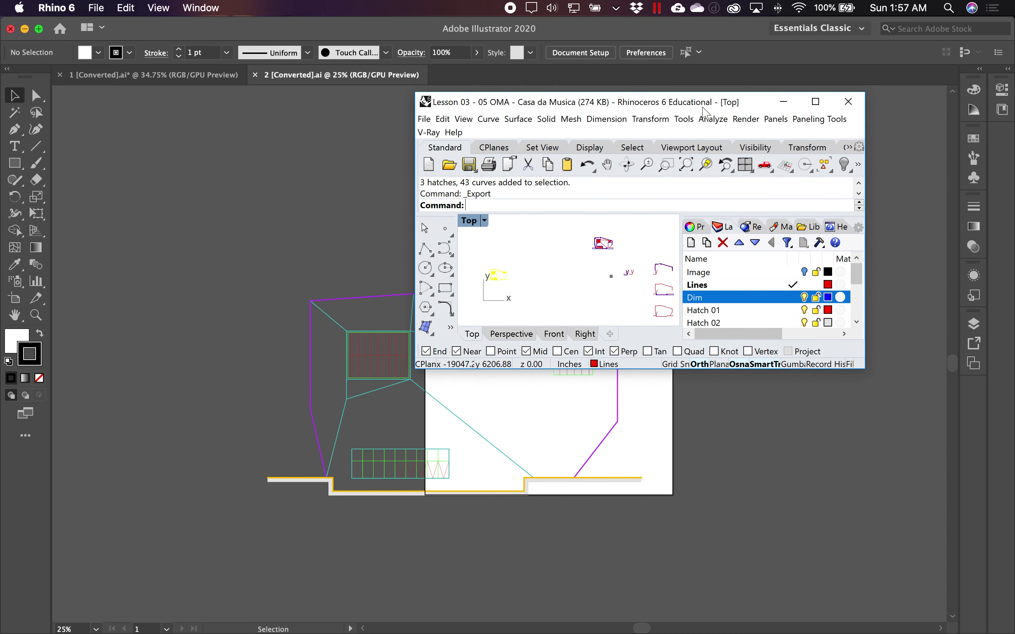
Drop 3.ai from the desktop onto Illustrator so it opens as 3 [Converted].ai, then maximize the window.
click(657, 42)
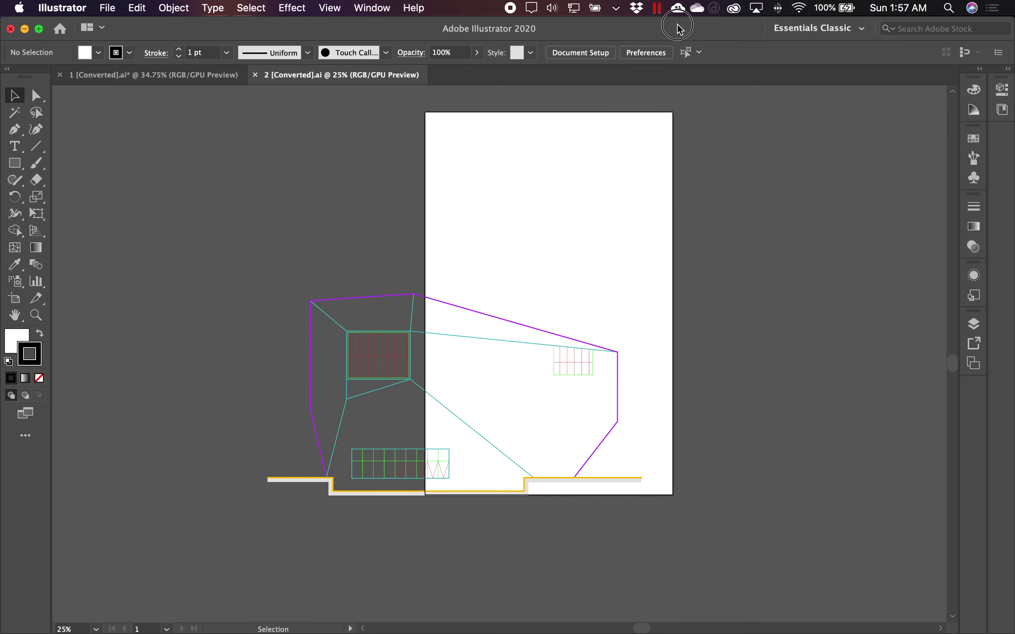
drag(657, 42, 566, 59)
drag(974, 209, 362, 612)
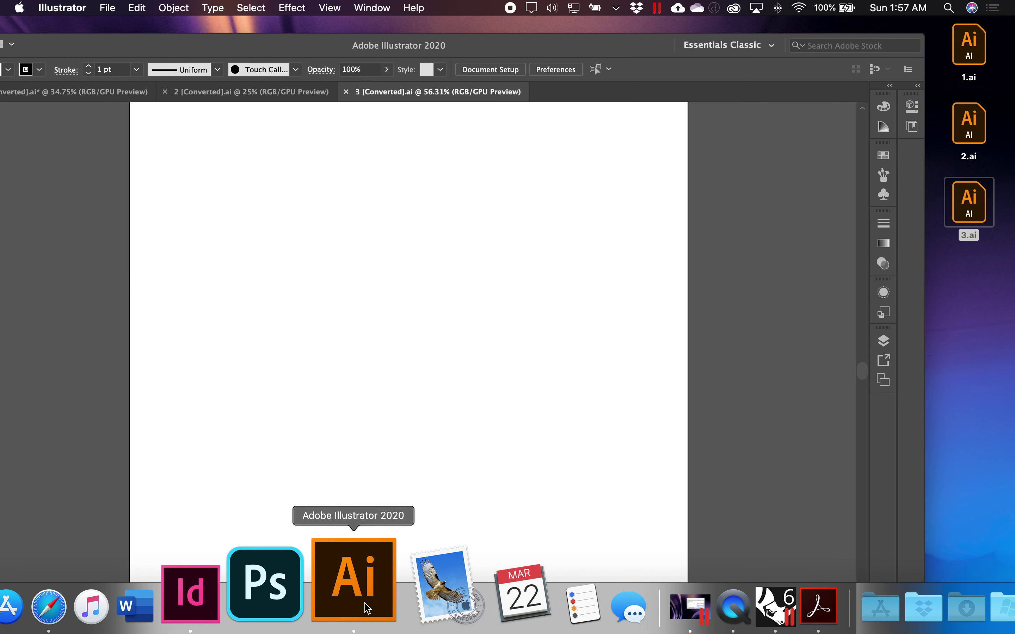
double_click(515, 51)
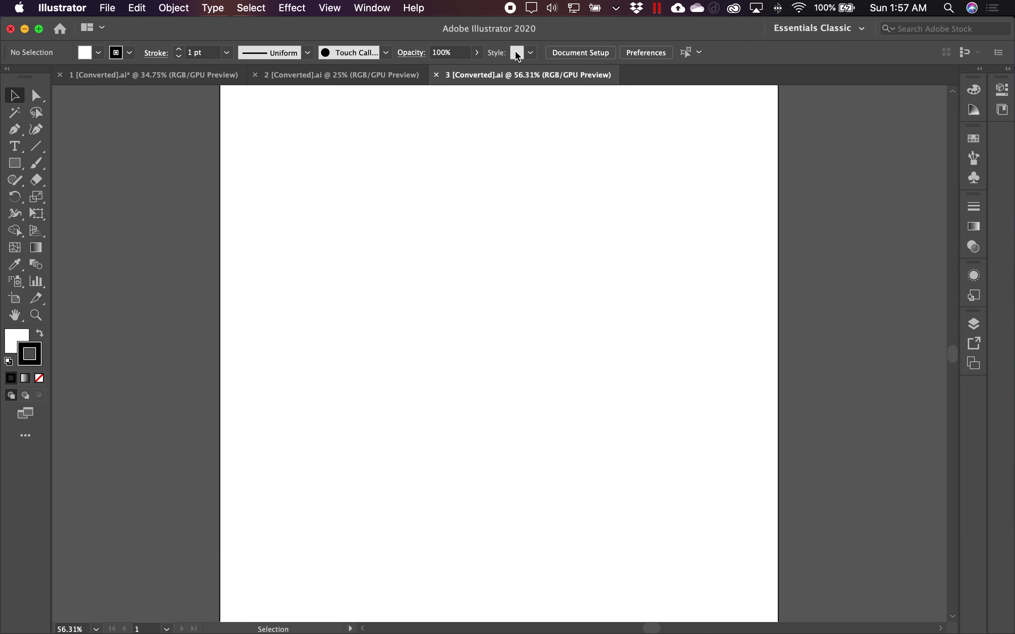
Find the 3.ai elevation left of the page, drag it onto the artboard, and zoom in.
key(z)
alt+drag(498, 380, 493, 370)
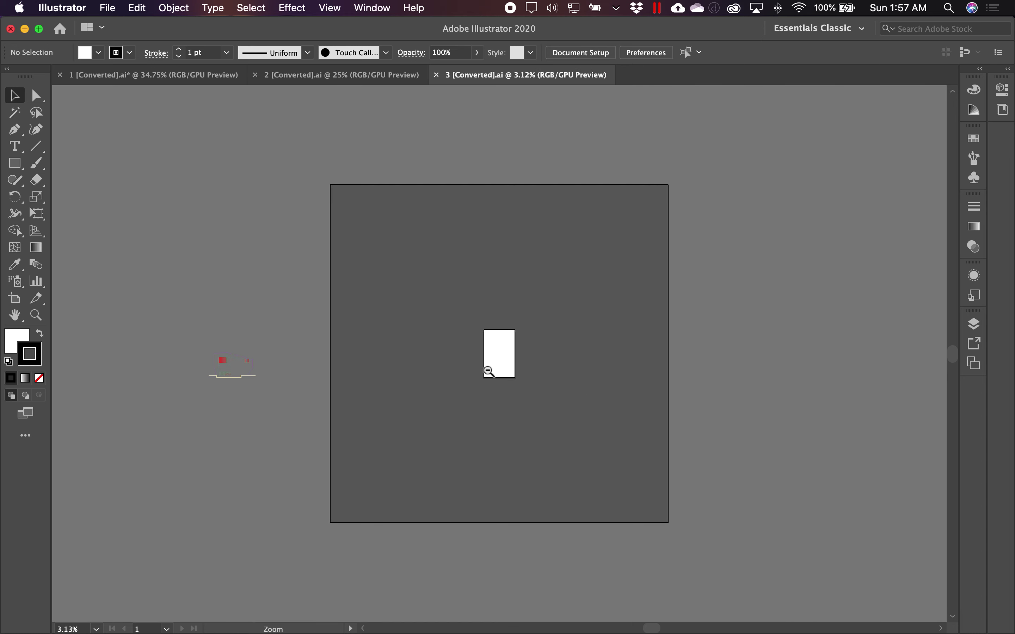
drag(343, 391, 397, 394)
drag(344, 415, 289, 414)
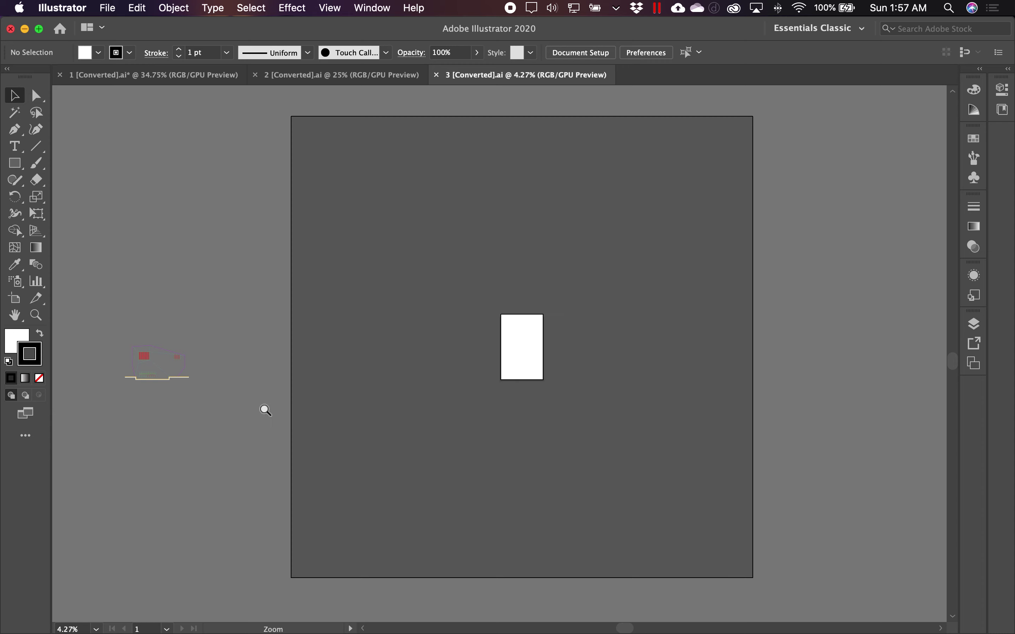
drag(97, 322, 195, 401)
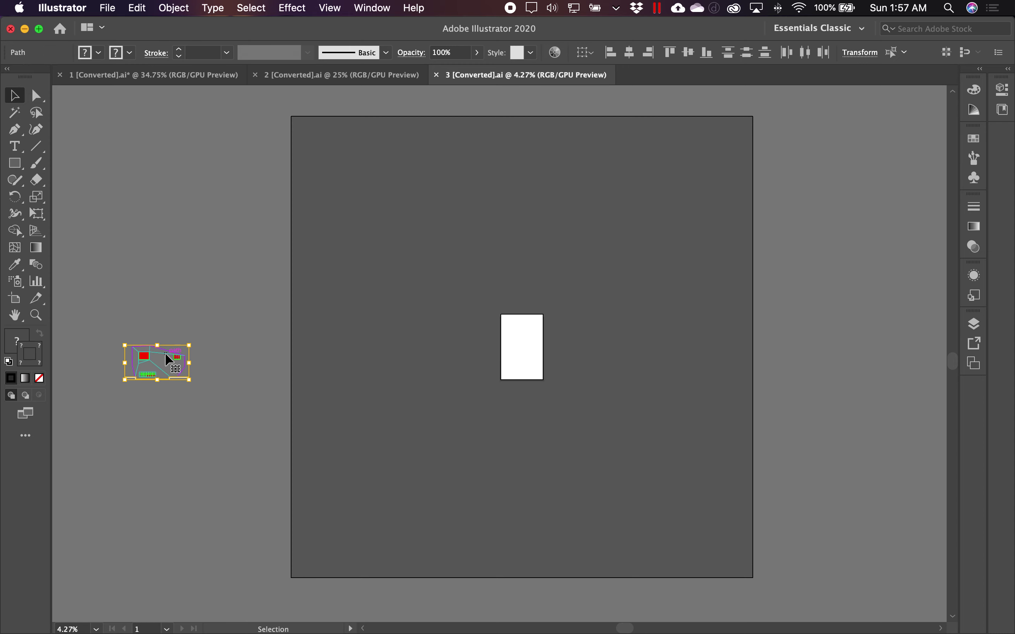
drag(163, 357, 527, 349)
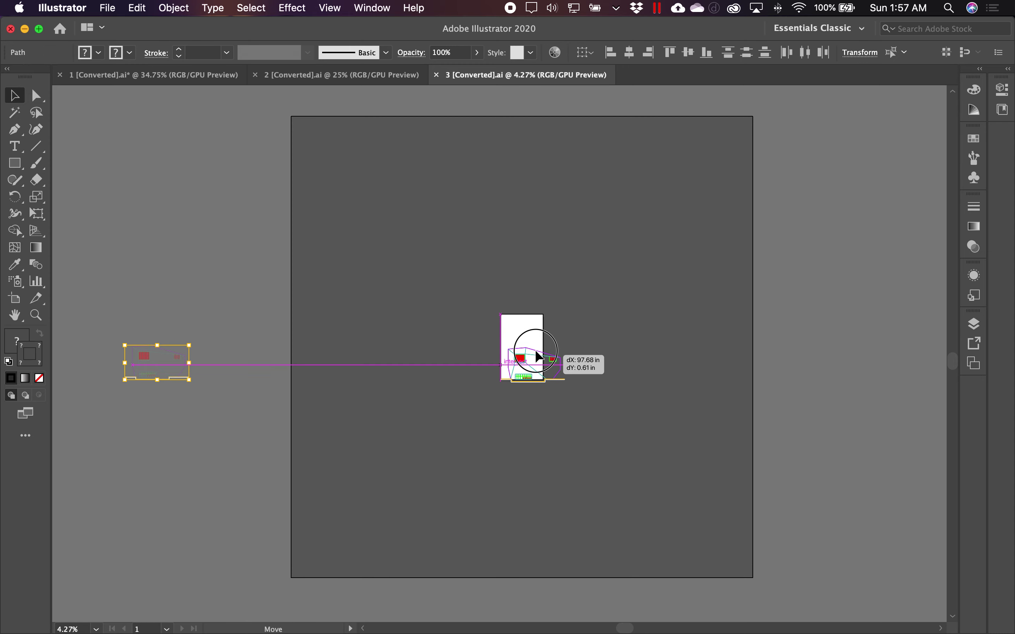
click(581, 424)
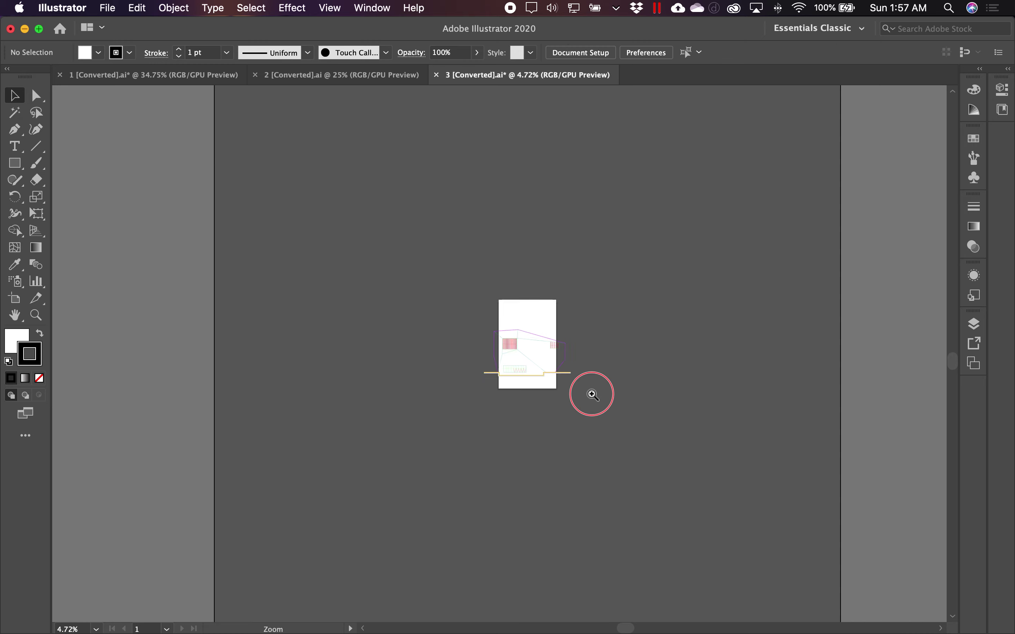
alt+scroll(589, 394, up, 5)
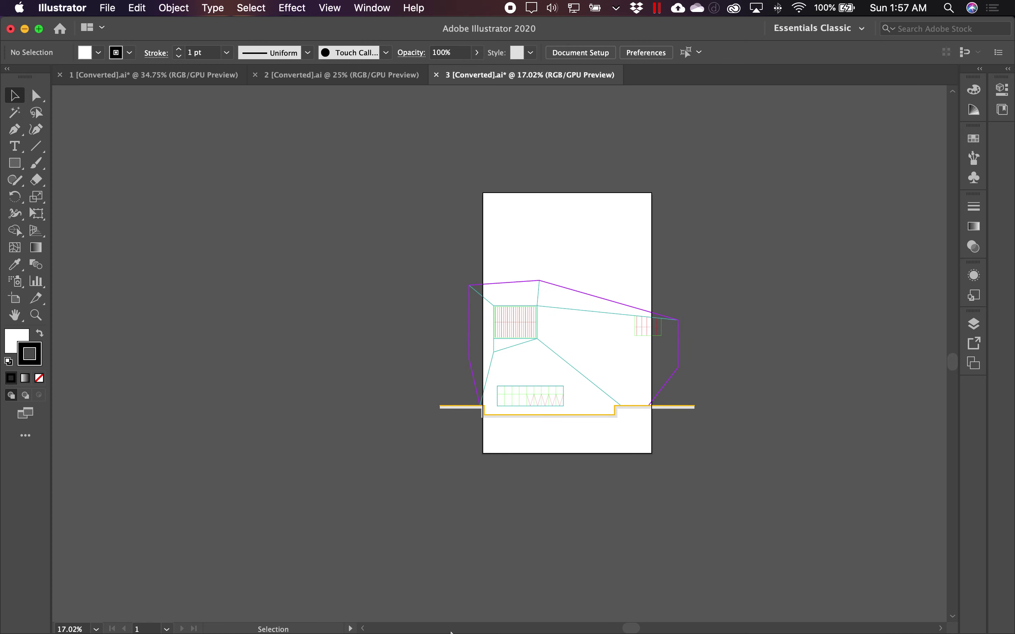
mouse_move(283, 579)
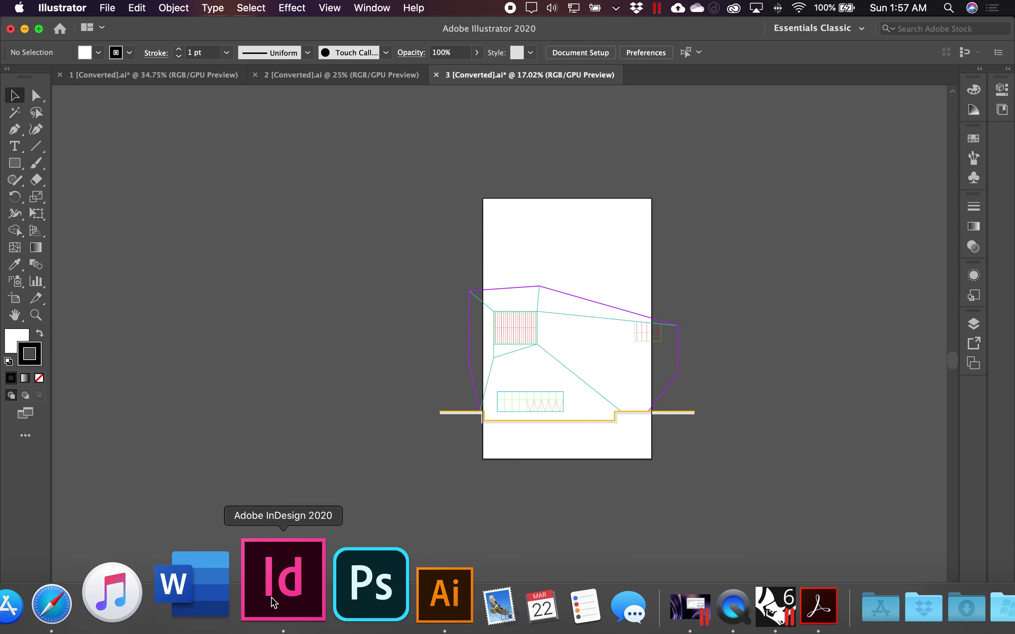
Maximize Rhino and move the previously exported drawing aside to the left.
key(ctrl+Up)
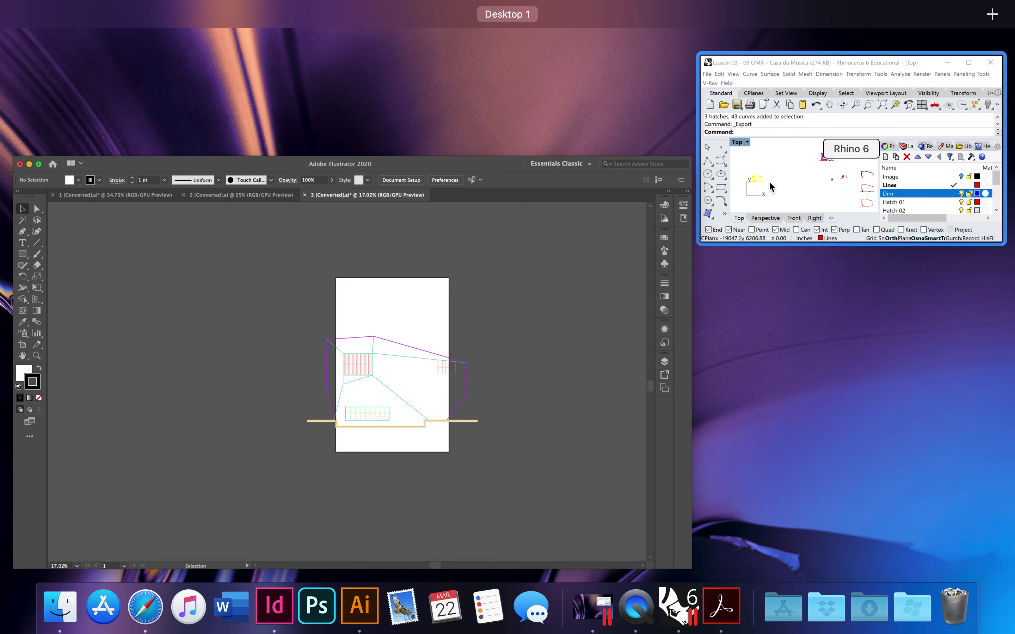
click(770, 187)
double_click(700, 104)
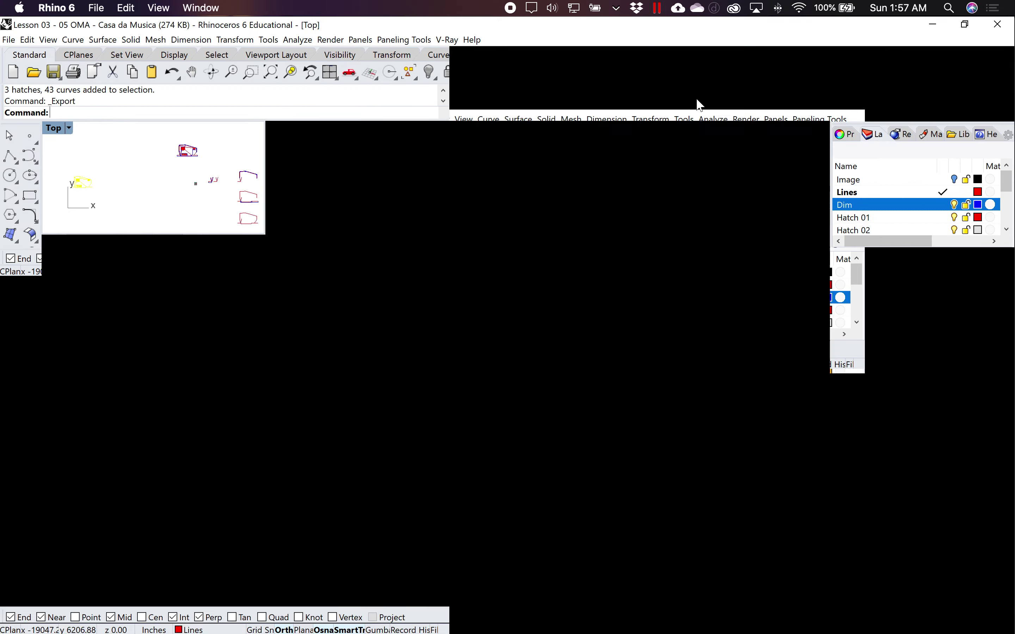
right_drag(394, 445, 532, 429)
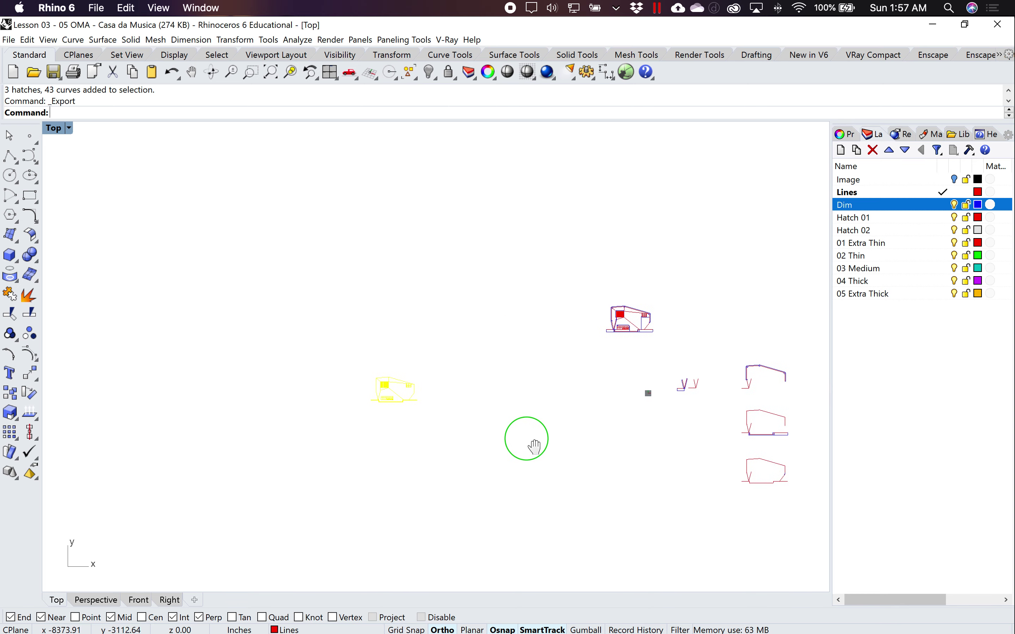
text(M)
key(Return)
click(409, 434)
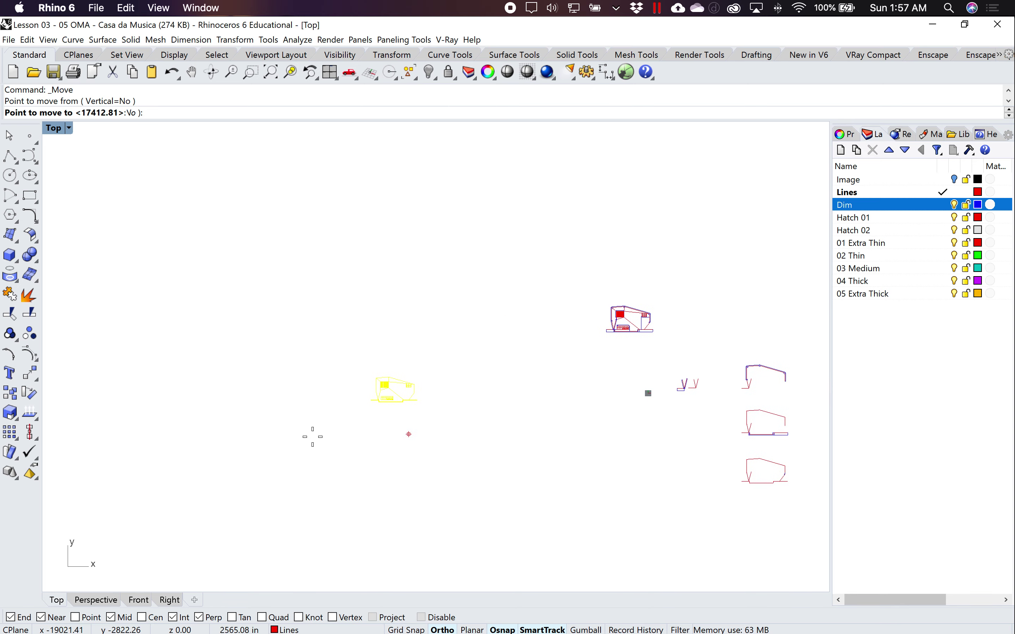
click(99, 434)
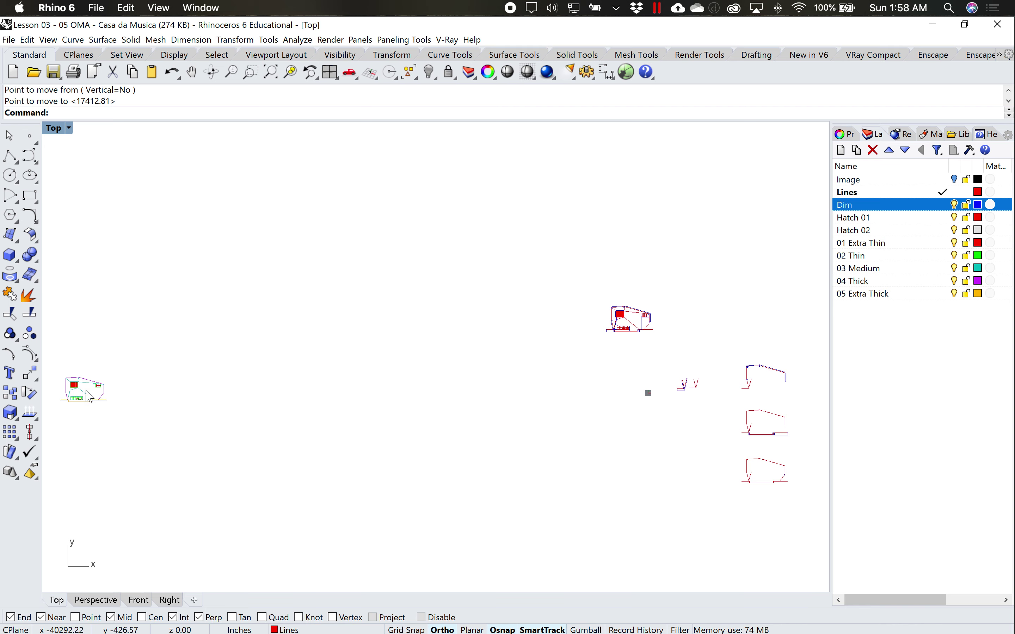
Move the hatched building elevation onto the origin marker.
drag(122, 410, 45, 351)
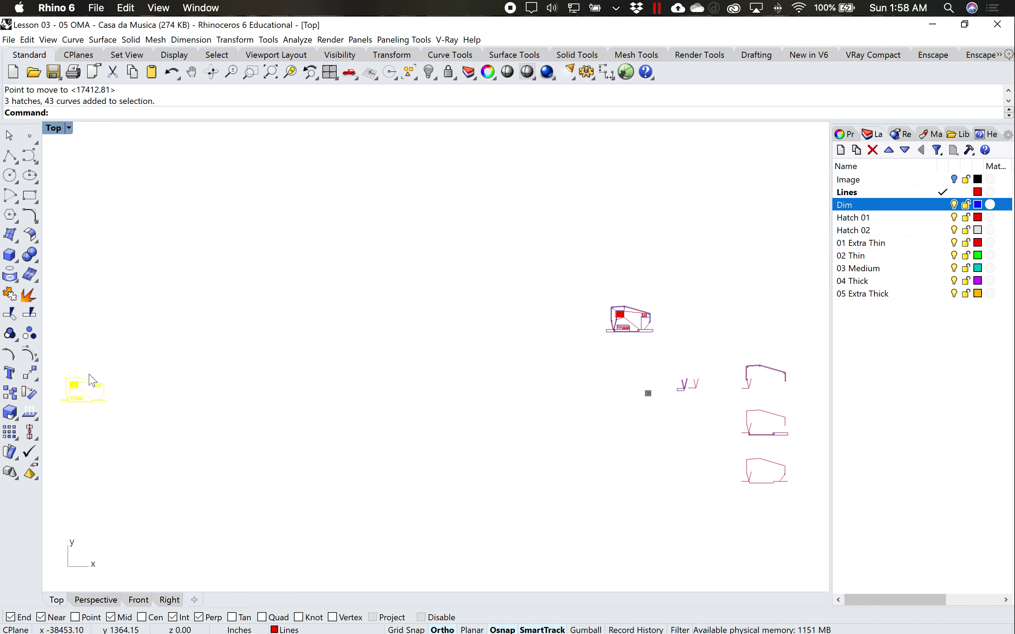
drag(112, 403, 654, 434)
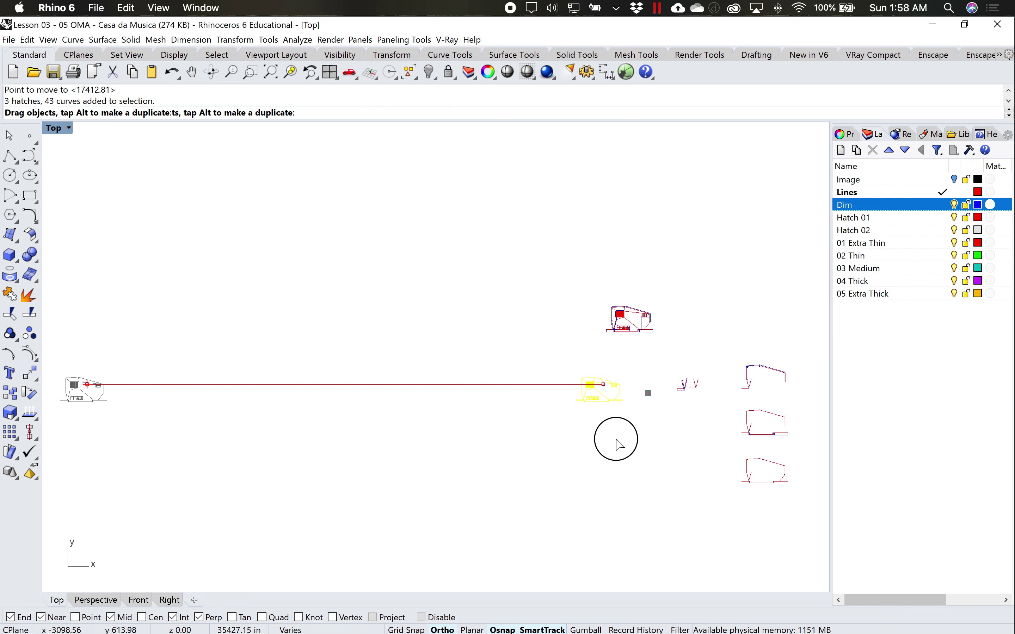
drag(654, 434, 656, 436)
key(Escape)
Zoom in and window-select the elevation's 3 hatches and 43 curves.
scroll(656, 409, down, 3)
scroll(661, 404, up, 4)
scroll(655, 401, up, 4)
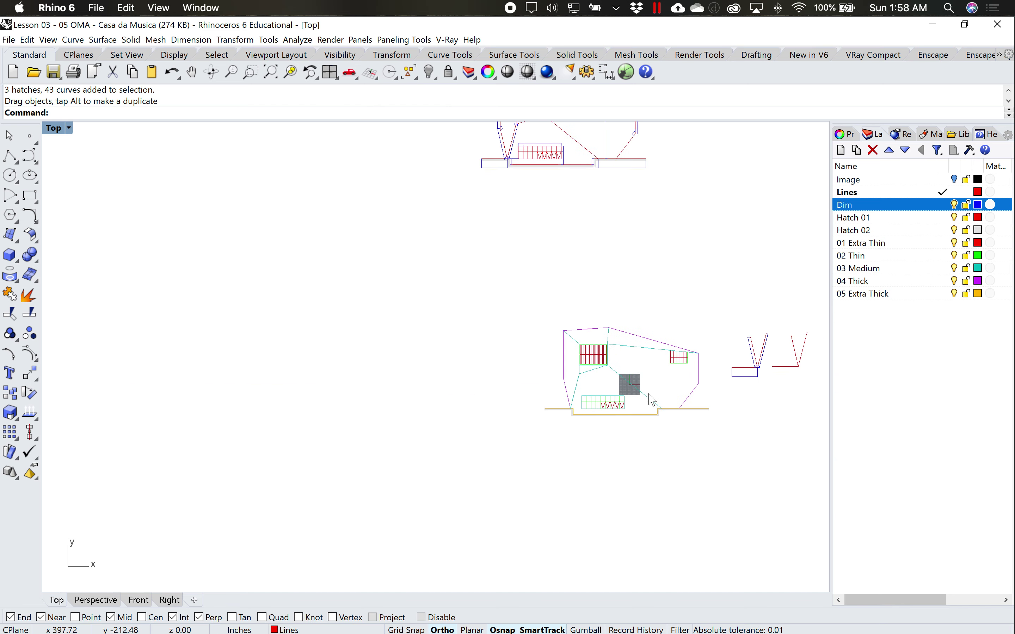
scroll(630, 411, up, 2)
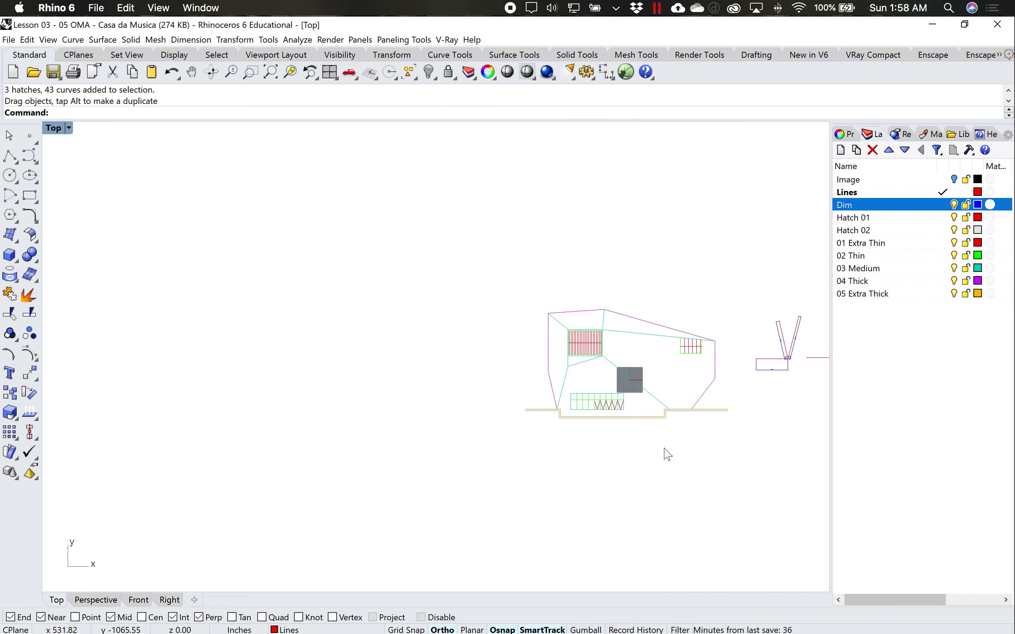
scroll(675, 448, up, 1)
scroll(631, 415, up, 1)
scroll(627, 410, up, 1)
scroll(578, 422, up, 1)
drag(331, 233, 697, 493)
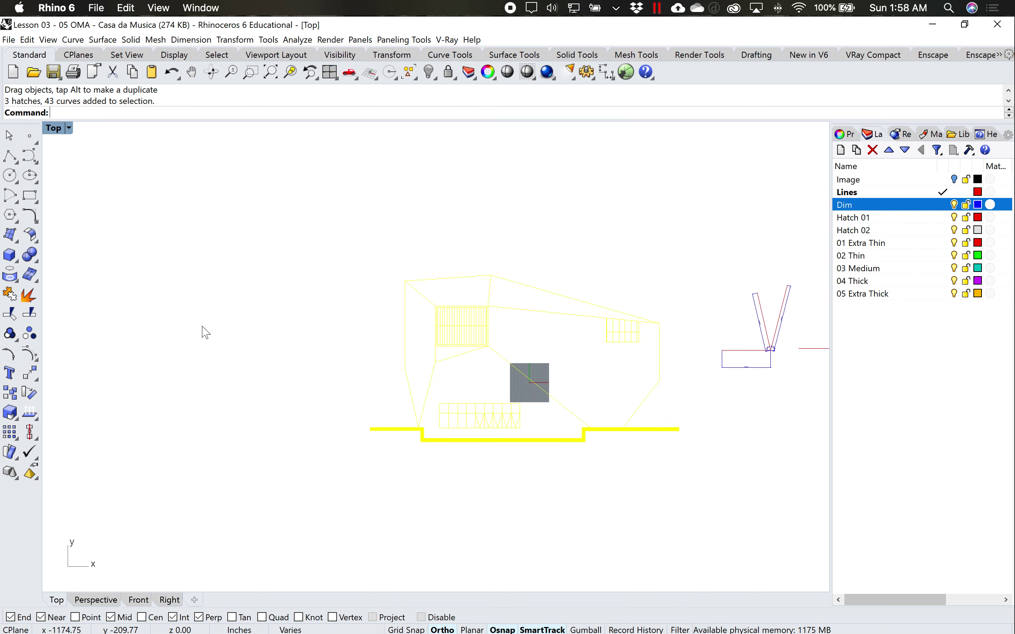
click(10, 40)
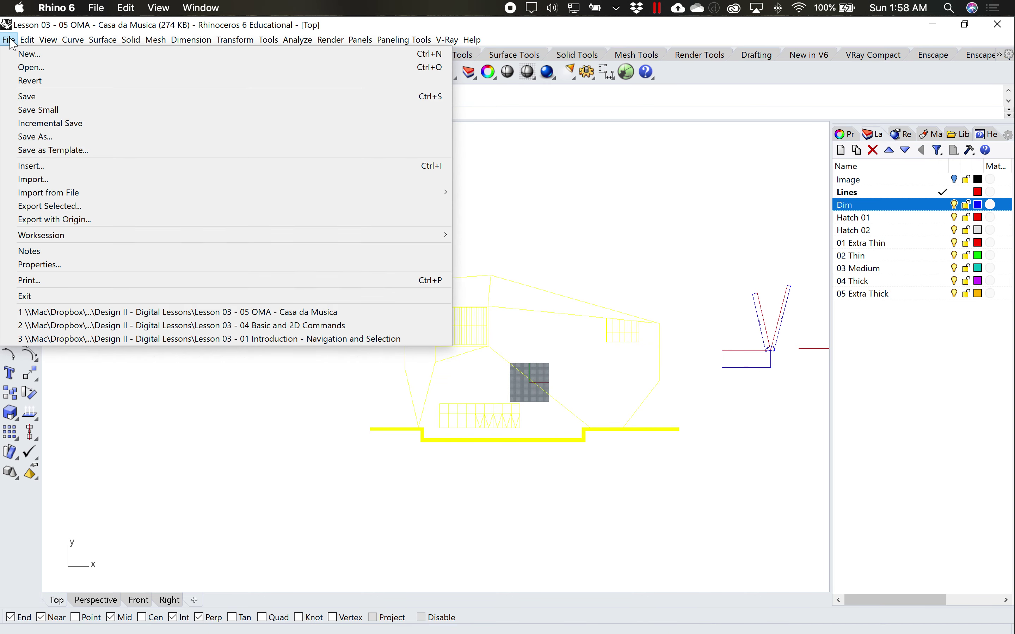
Start Export Selected and look up the 1/32" scale ratio, 384 inches = 1 inch, in the reference PDF.
click(90, 206)
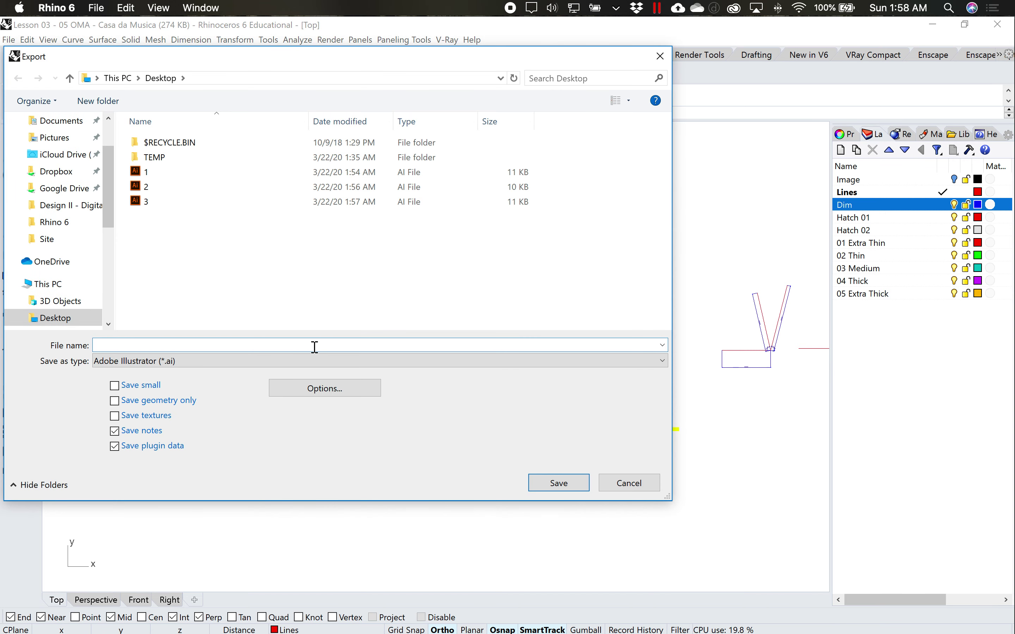
key(super+Tab)
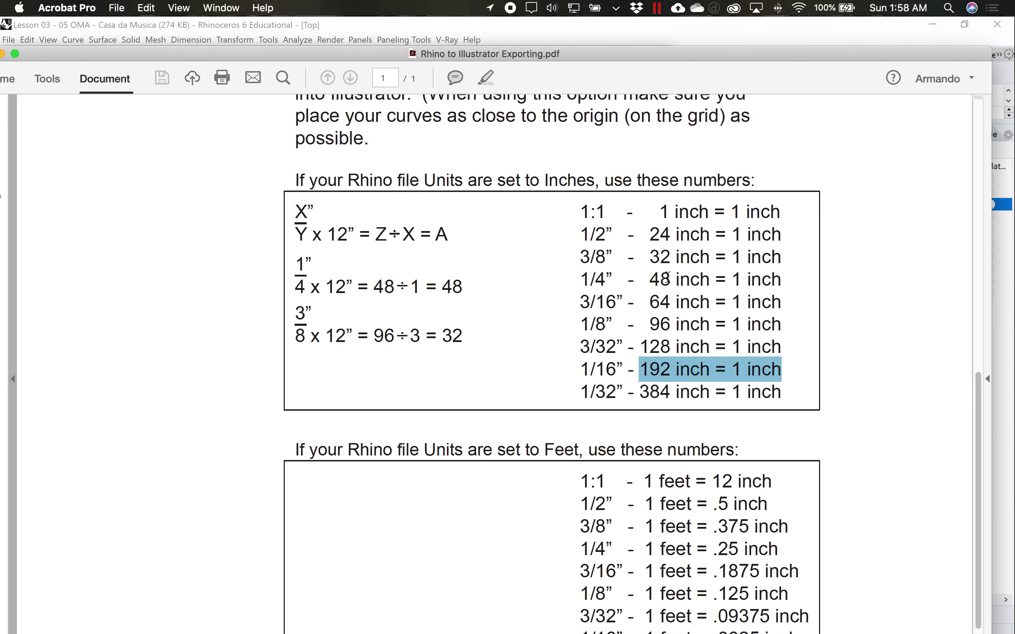
mouse_move(579, 371)
mouse_down()
mouse_move(618, 371)
mouse_move(616, 396)
mouse_move(760, 396)
mouse_up()
click(589, 394)
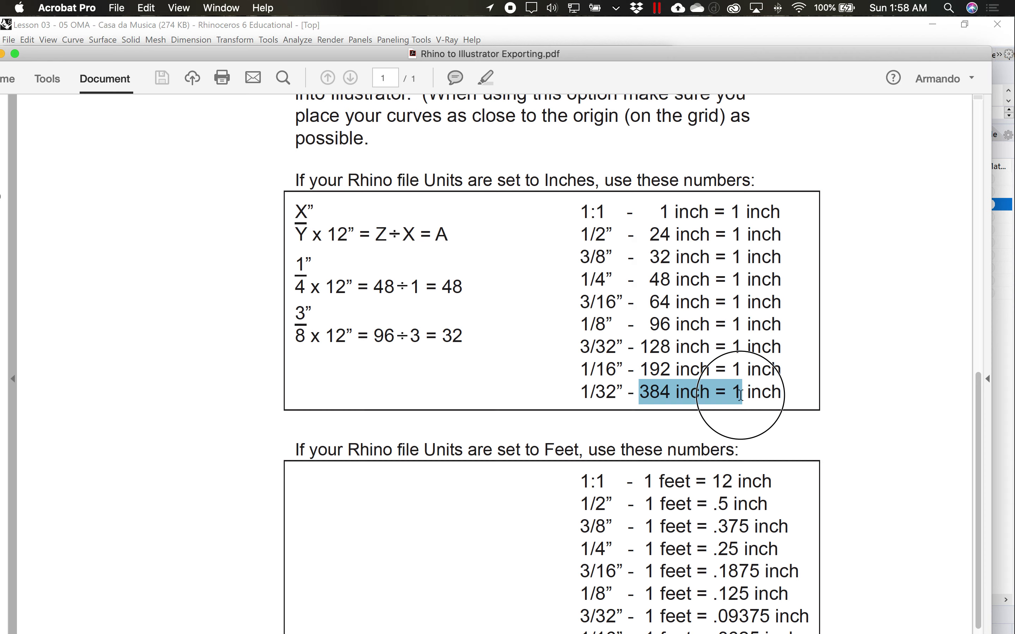
double_click(618, 57)
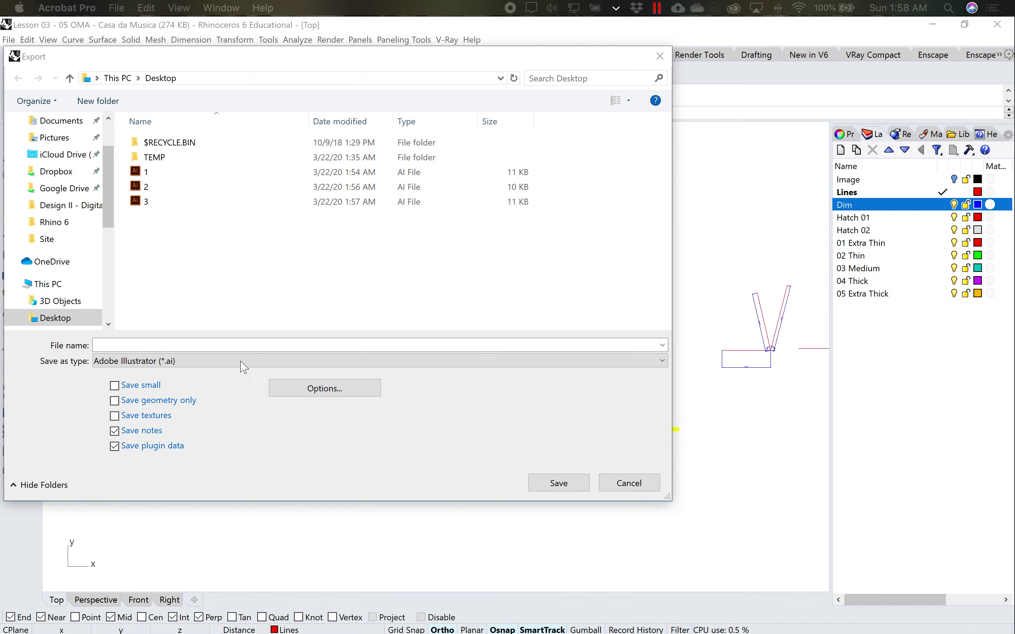
Export the selection to the Desktop as 4.ai at 384 inches to 1 inch.
click(149, 344)
text(4)
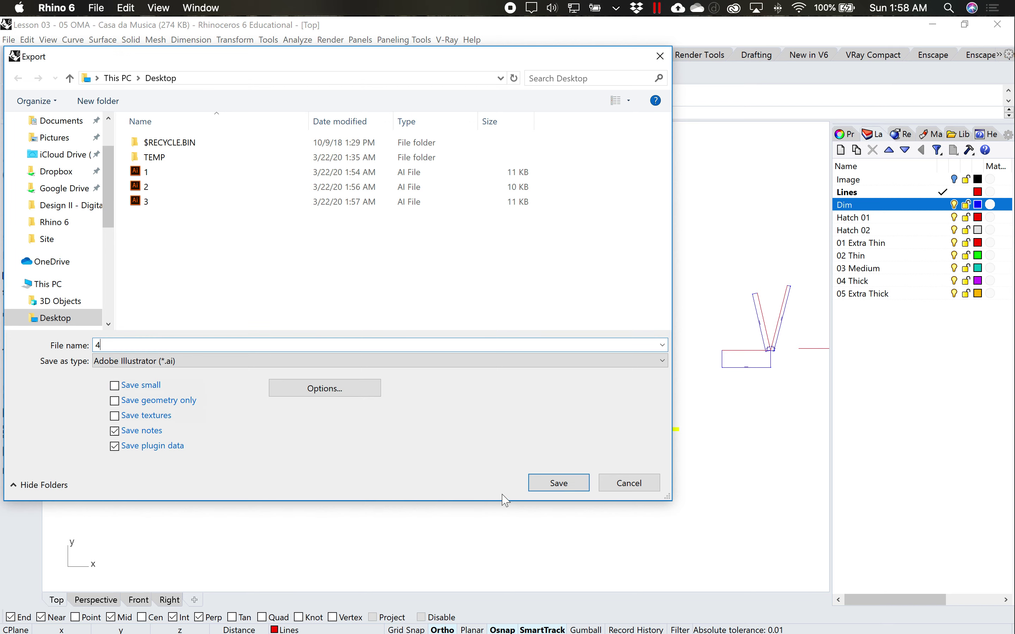
click(547, 487)
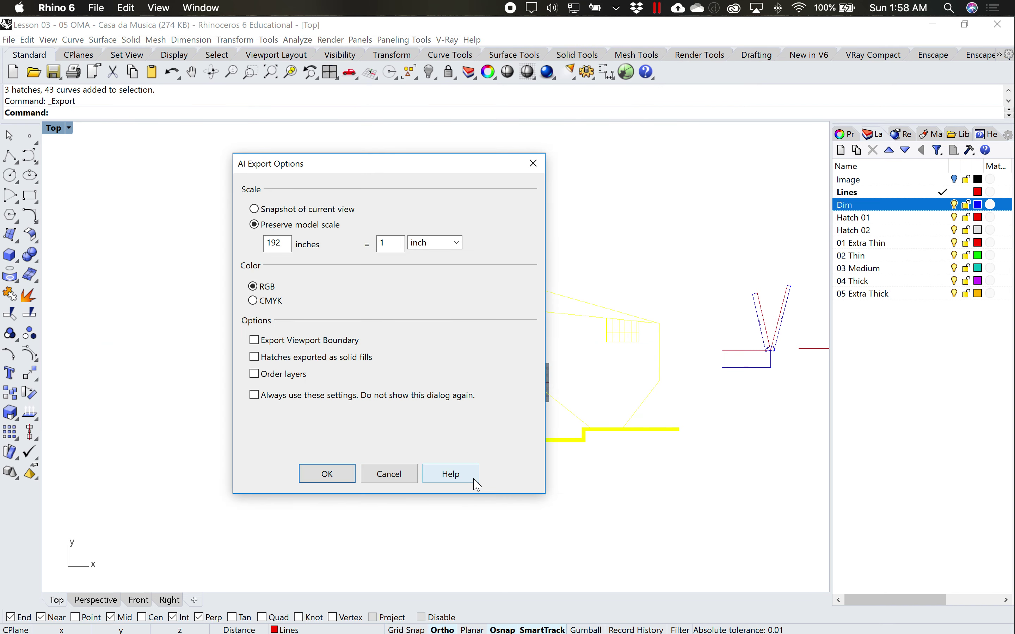
drag(288, 245, 250, 244)
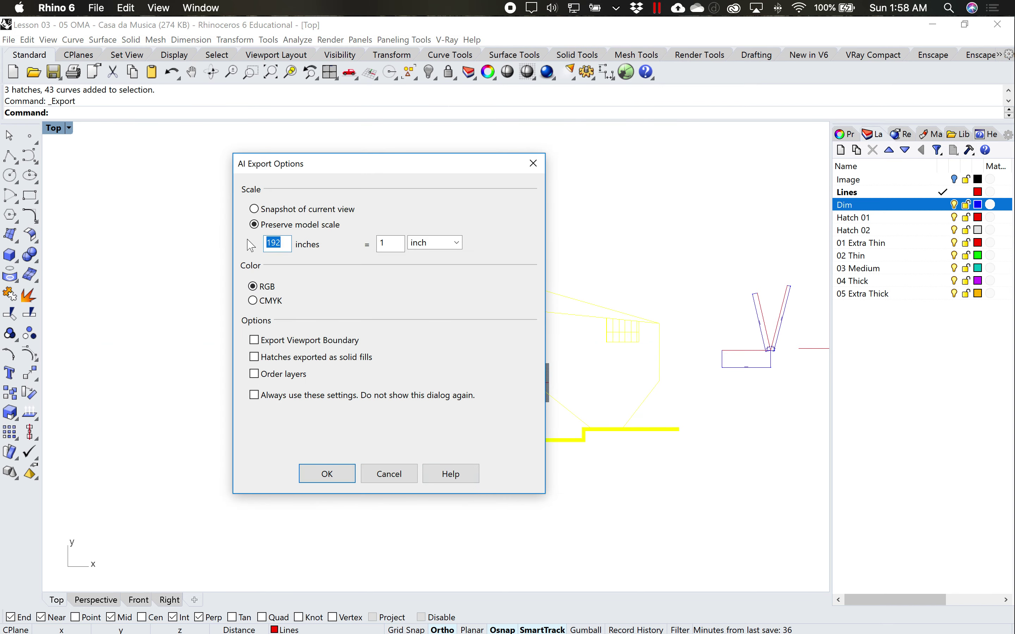
text(384)
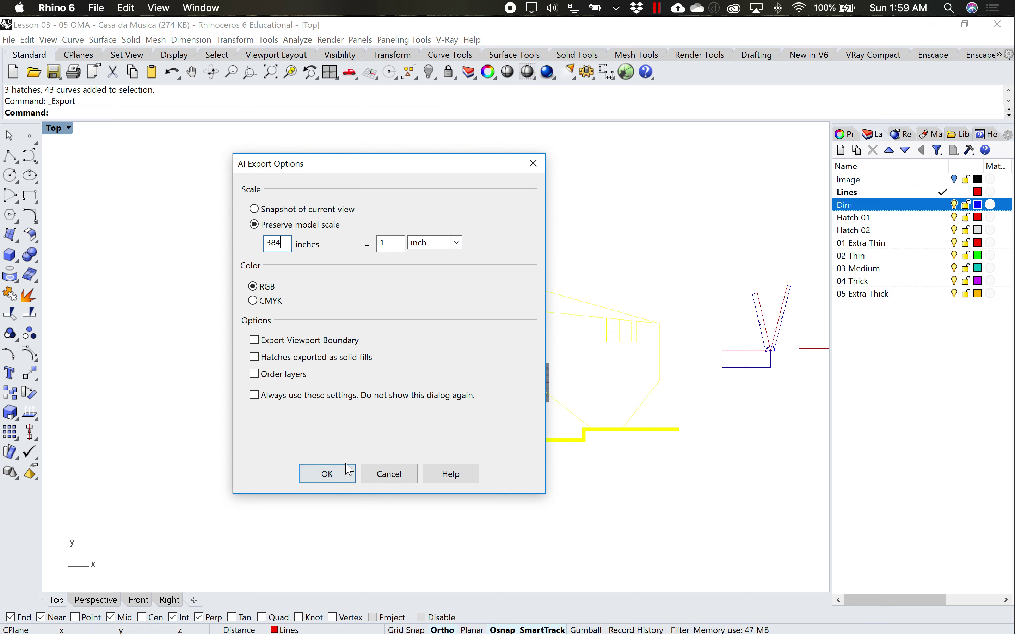
click(327, 474)
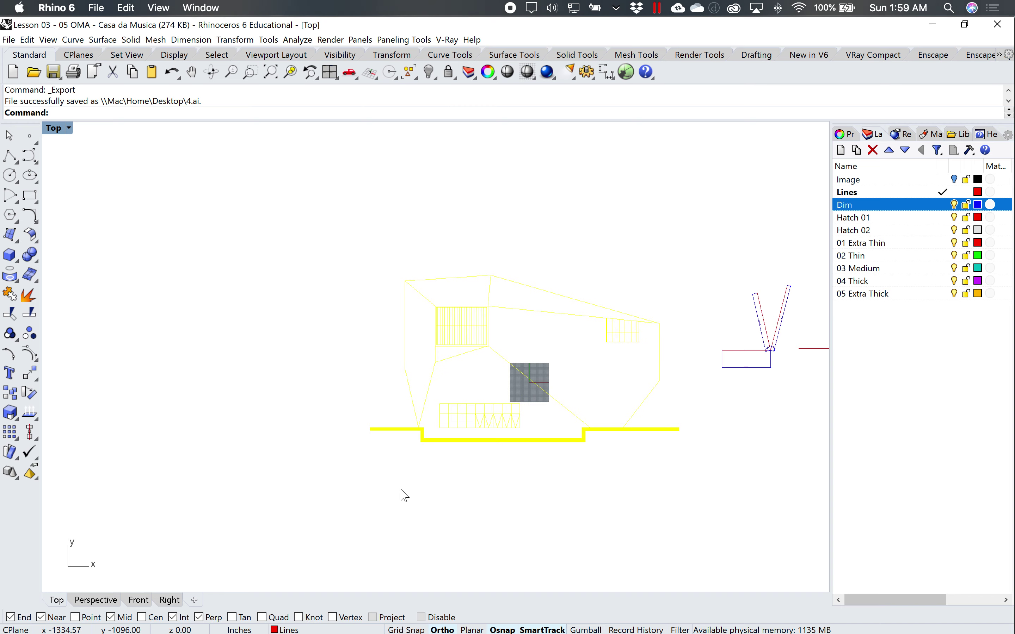
key(Escape)
Open 4.ai in Illustrator from the desktop and maximize the window.
double_click(811, 26)
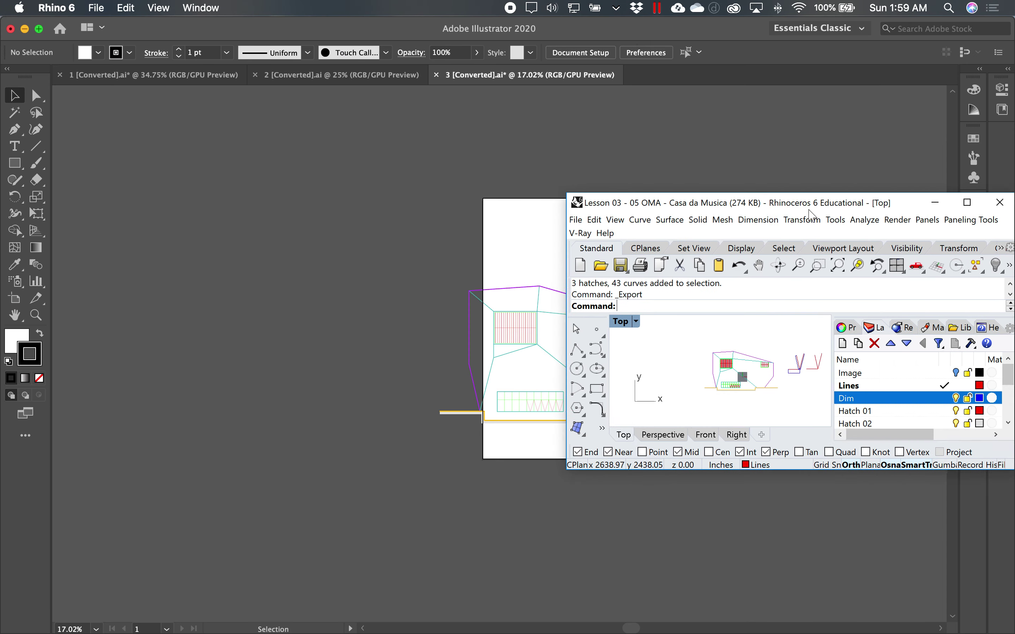
click(706, 34)
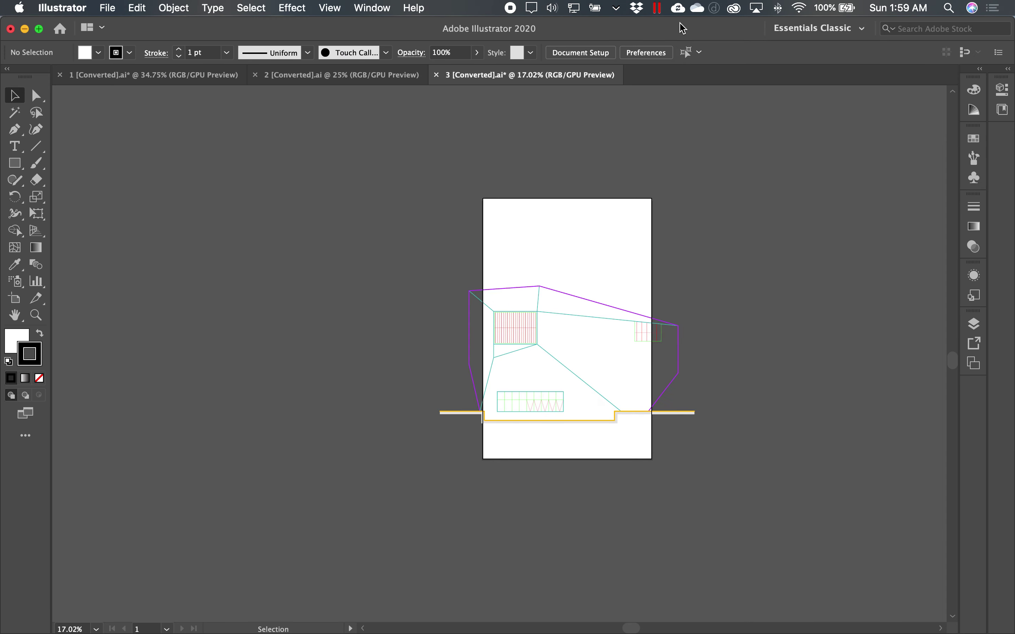
drag(681, 34, 571, 59)
drag(976, 281, 353, 595)
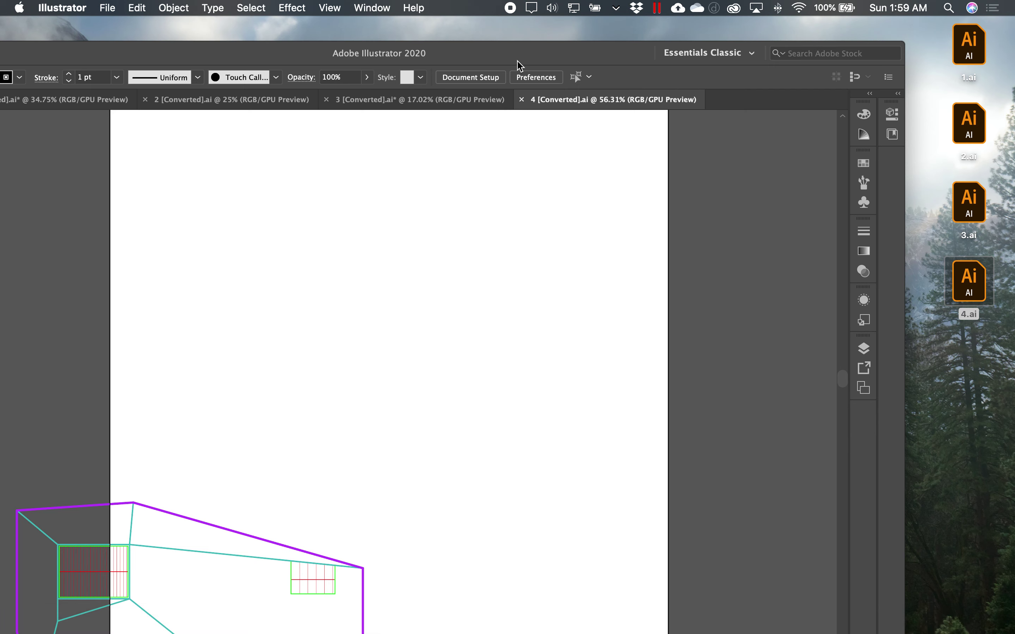
double_click(520, 65)
Marquee-select the 4.ai elevation and move it fully onto the artboard.
alt+super+click(519, 351)
alt+super+click(493, 387)
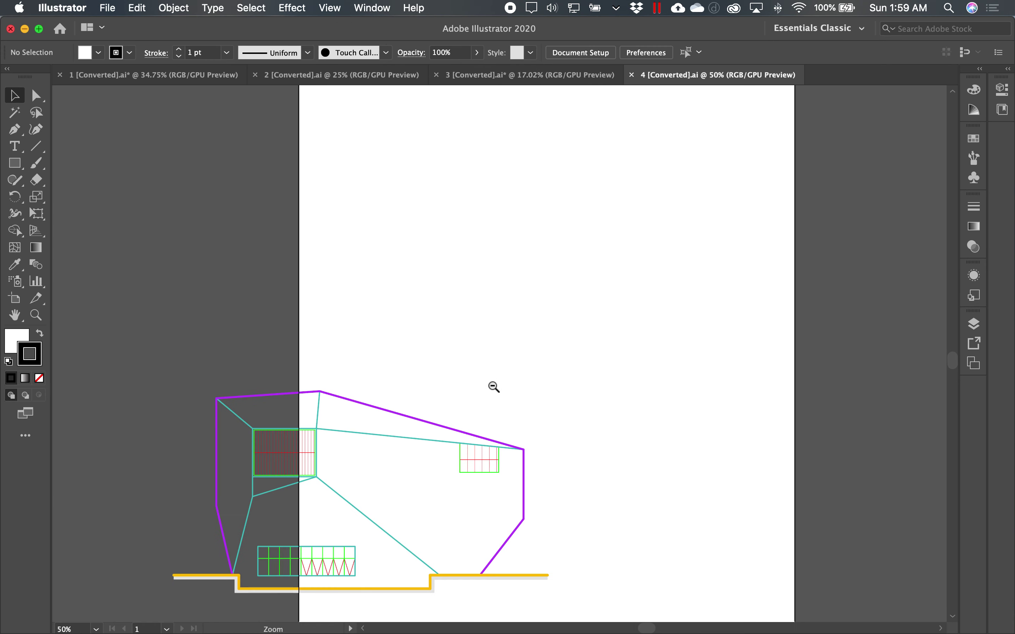
alt+super+click(532, 374)
mouse_move(216, 334)
mouse_down()
mouse_move(460, 482)
mouse_move(461, 499)
mouse_up()
drag(419, 453, 497, 435)
click(448, 318)
super+drag(455, 326, 393, 411)
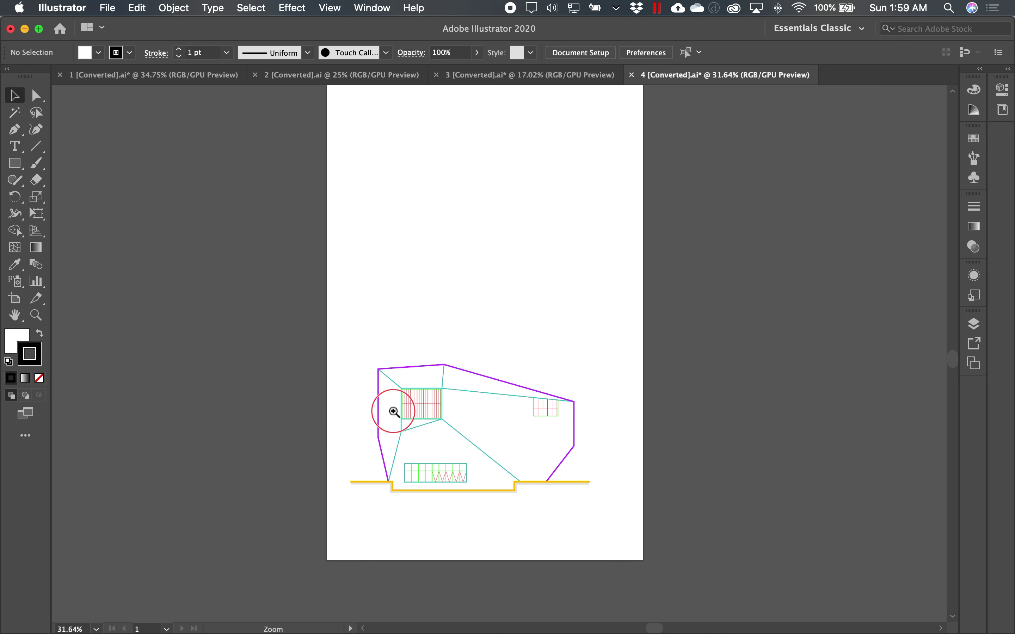
super+drag(449, 346, 520, 374)
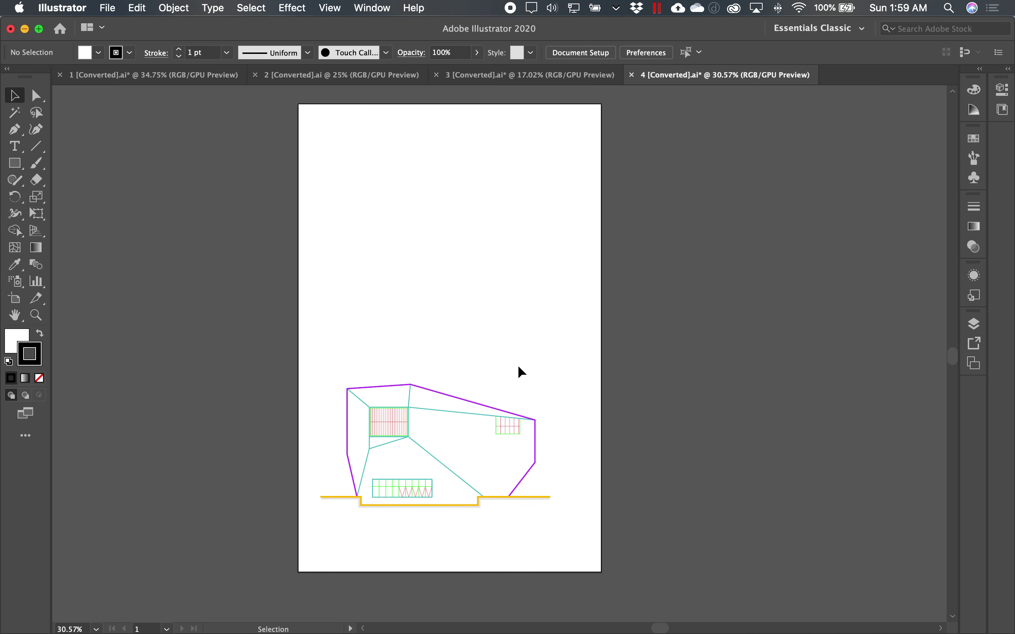